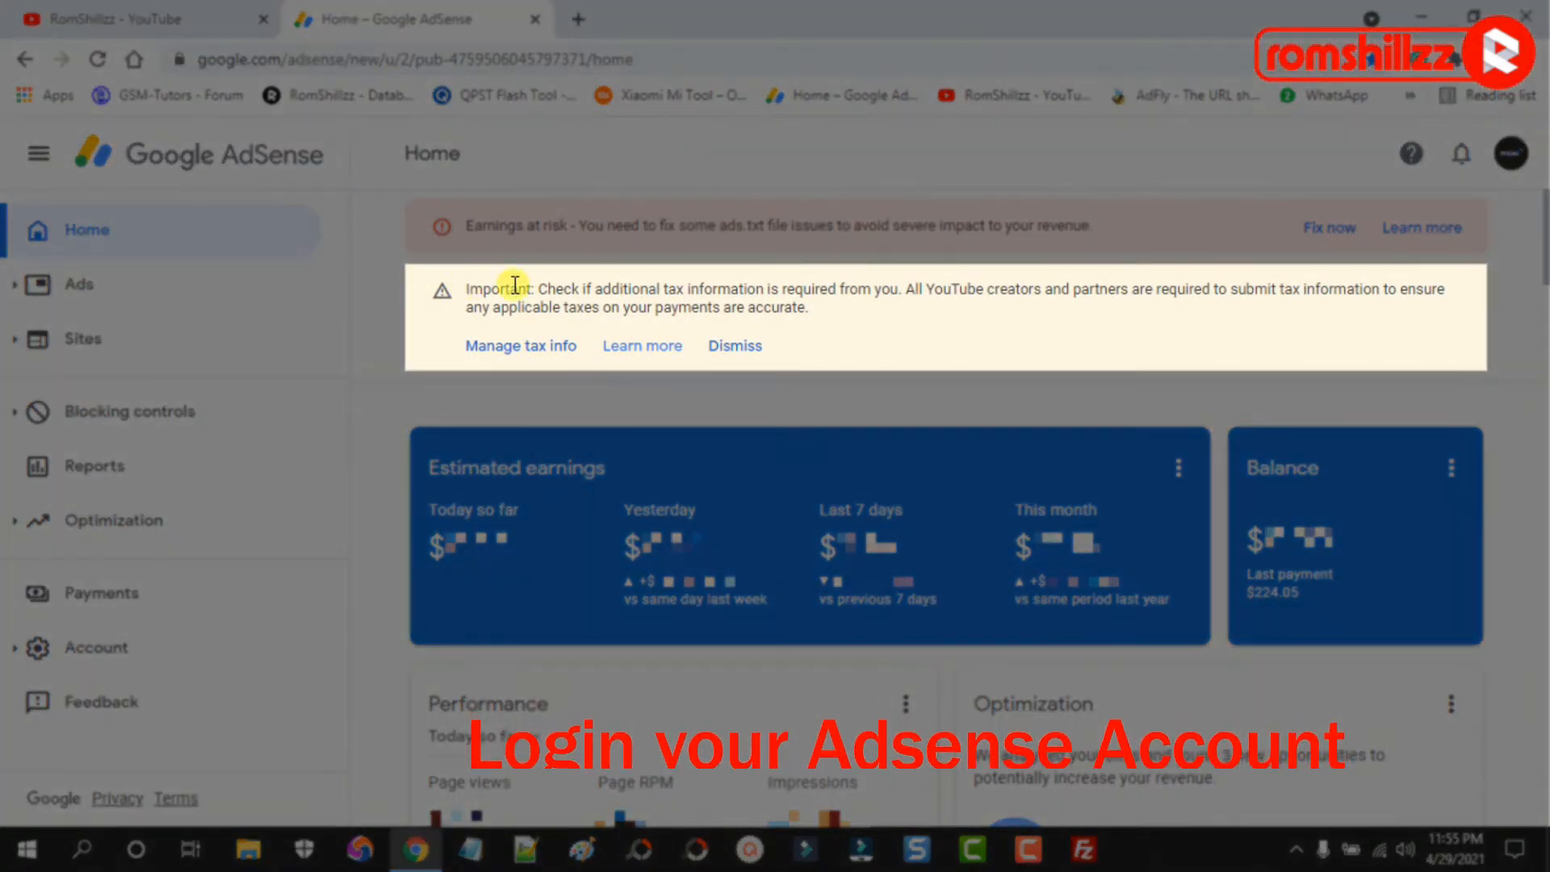
# Step: Start adding United States tax info from the tax notice on the home page and verify the identity with the account password
pyautogui.moveTo(467, 288); pyautogui.dragTo(813, 318)
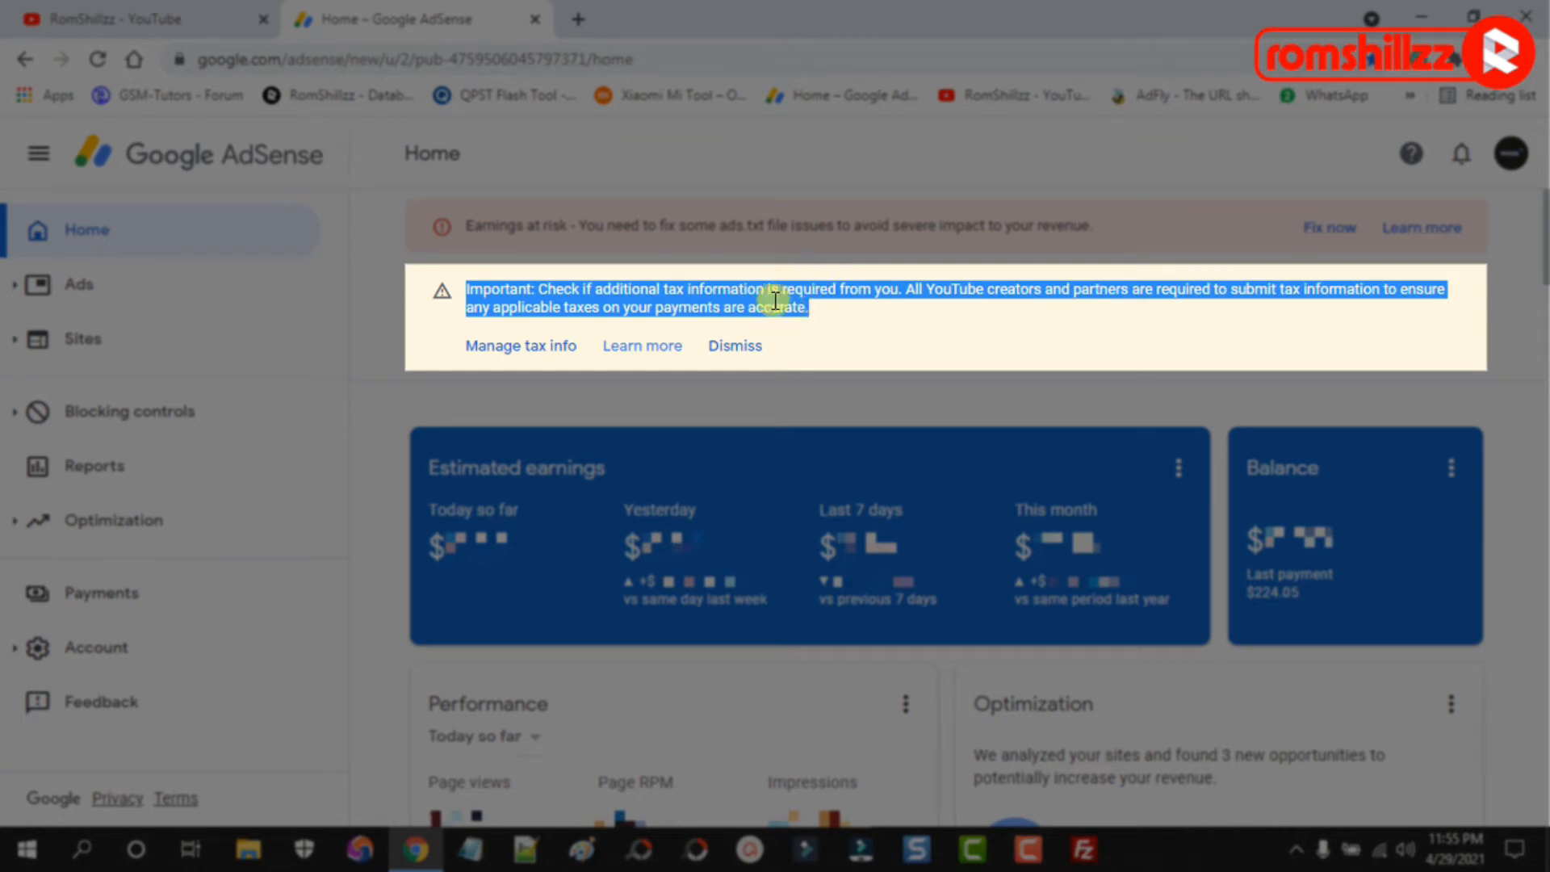
pyautogui.click(817, 314)
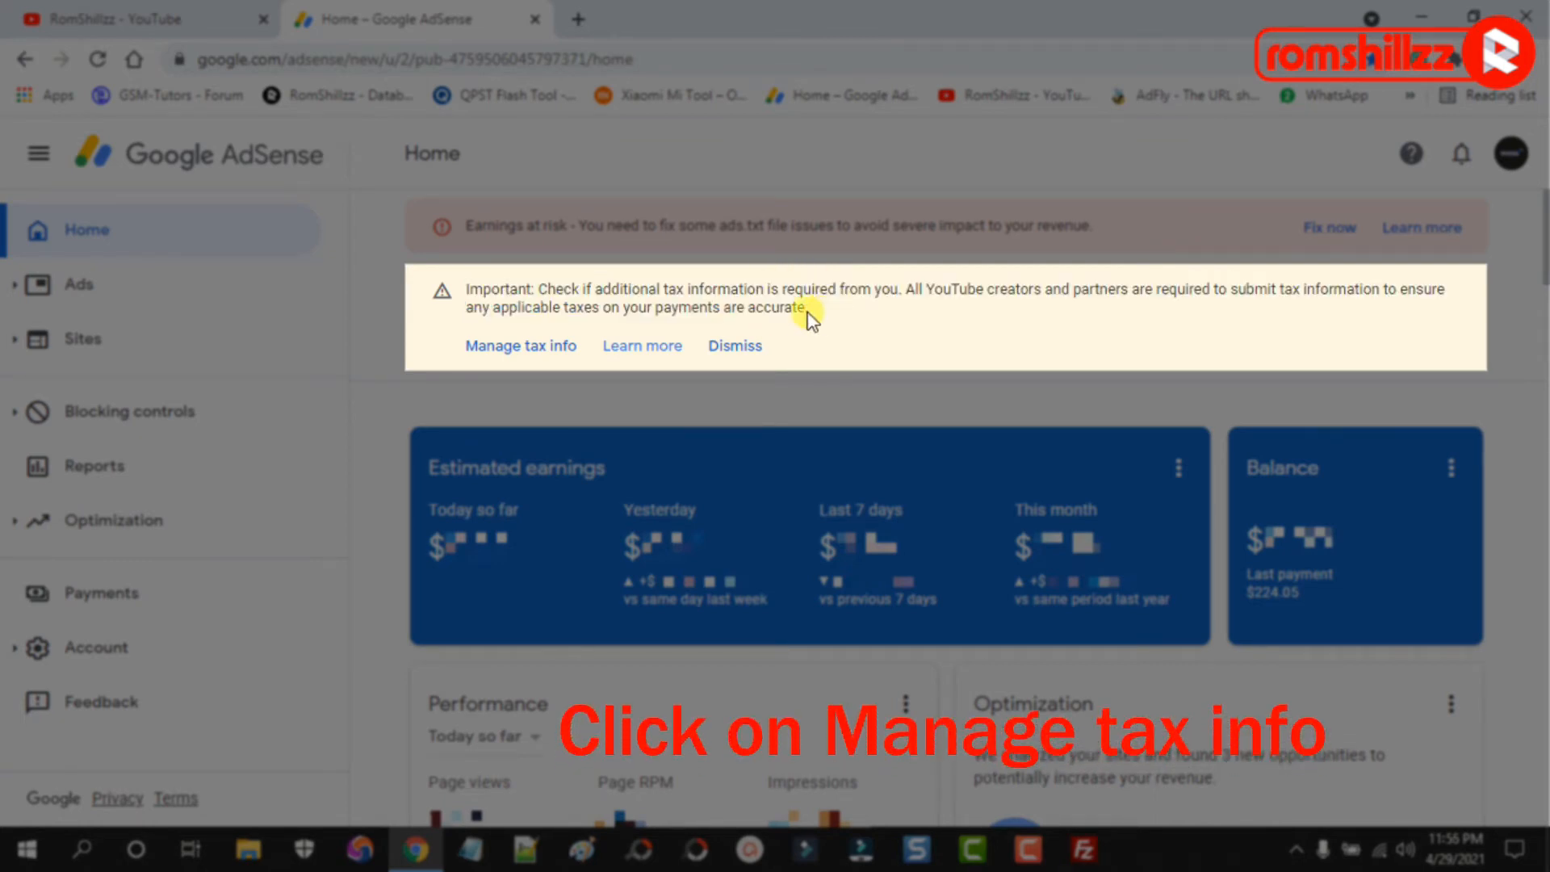
pyautogui.click(504, 365)
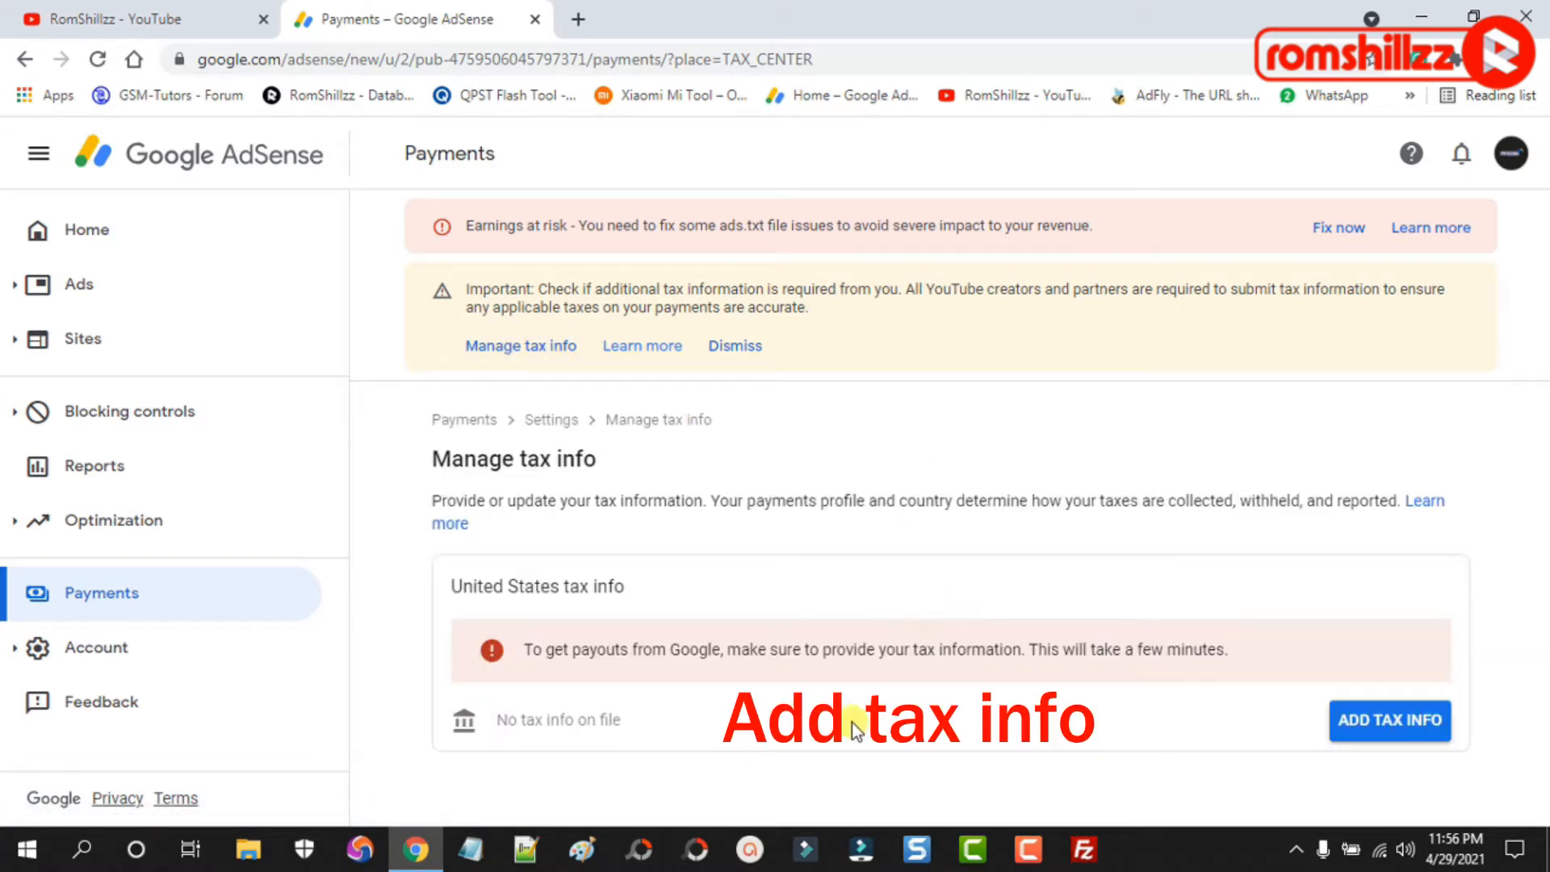
pyautogui.click(1393, 731)
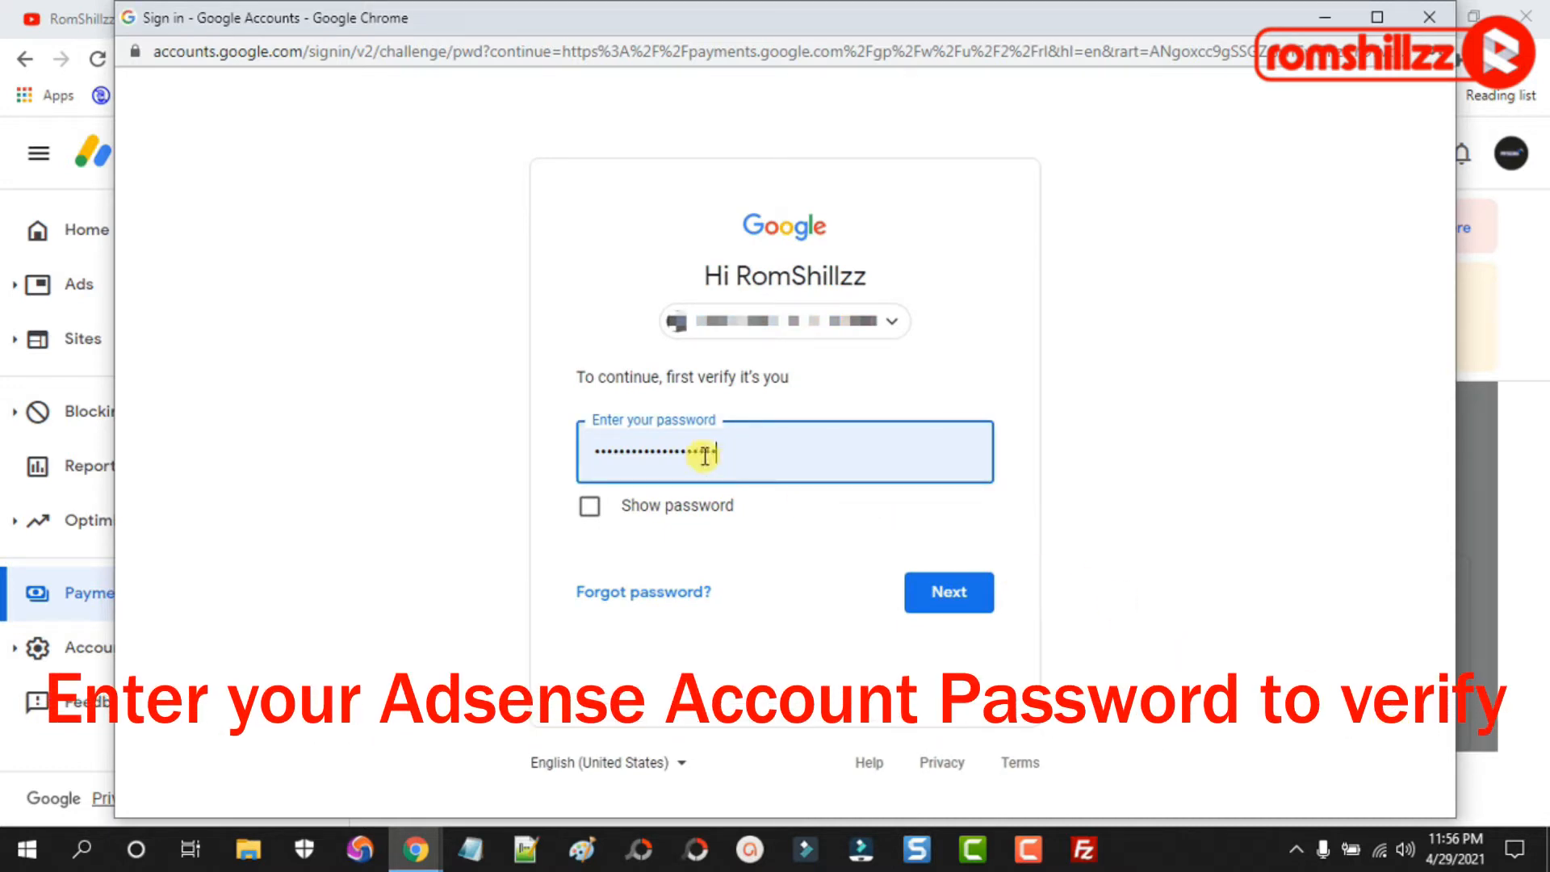
pyautogui.click(945, 597)
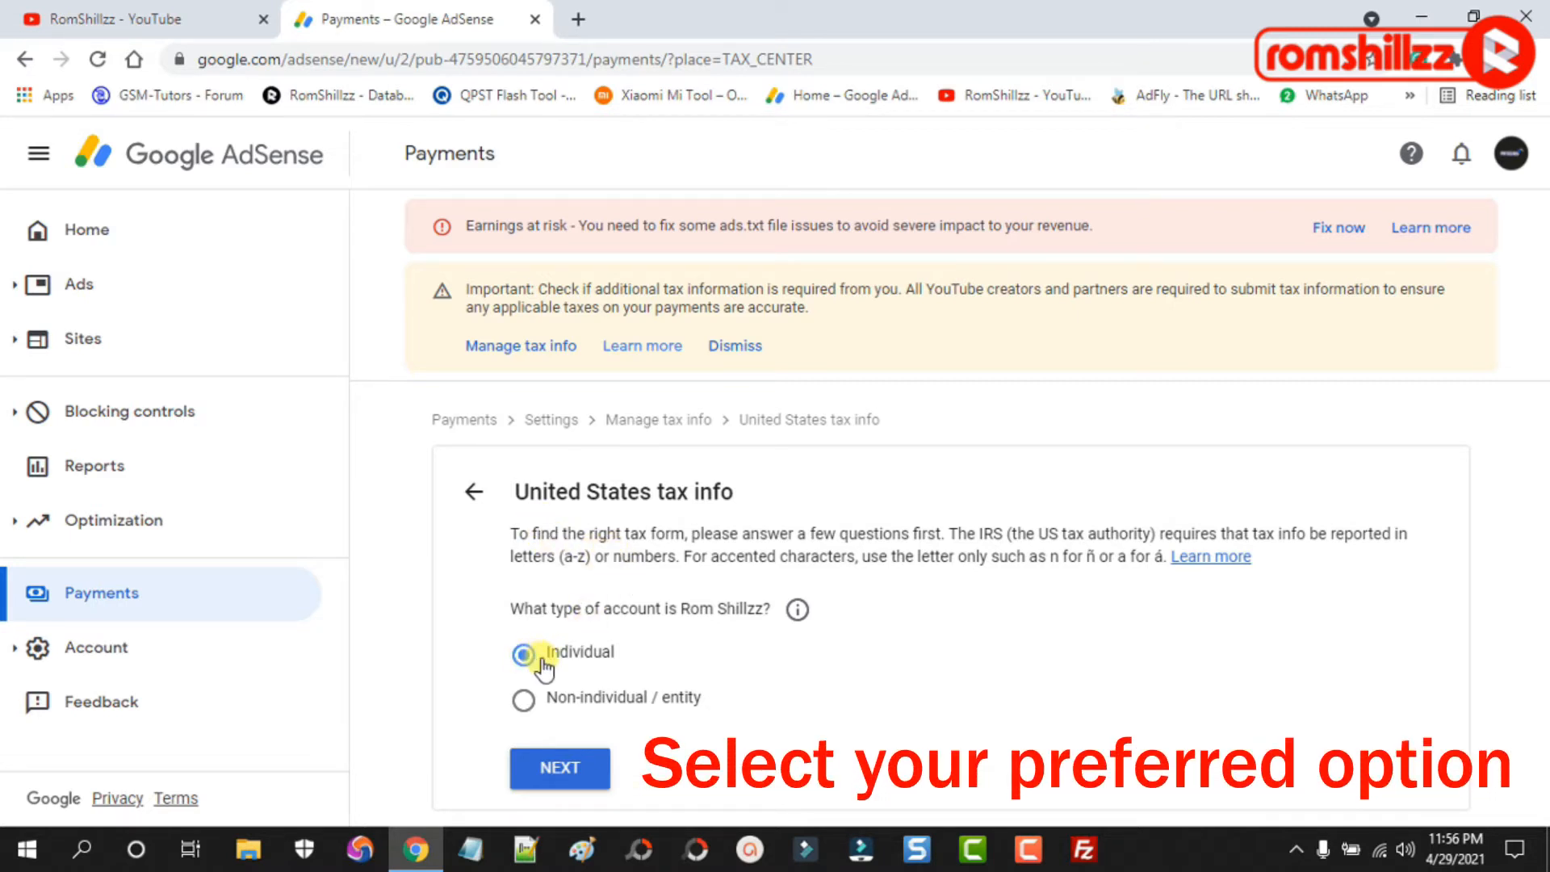
# Step: Set the account type to Individual, answer No to US citizenship or residency, and start the W-8BEN form
pyautogui.click(562, 770)
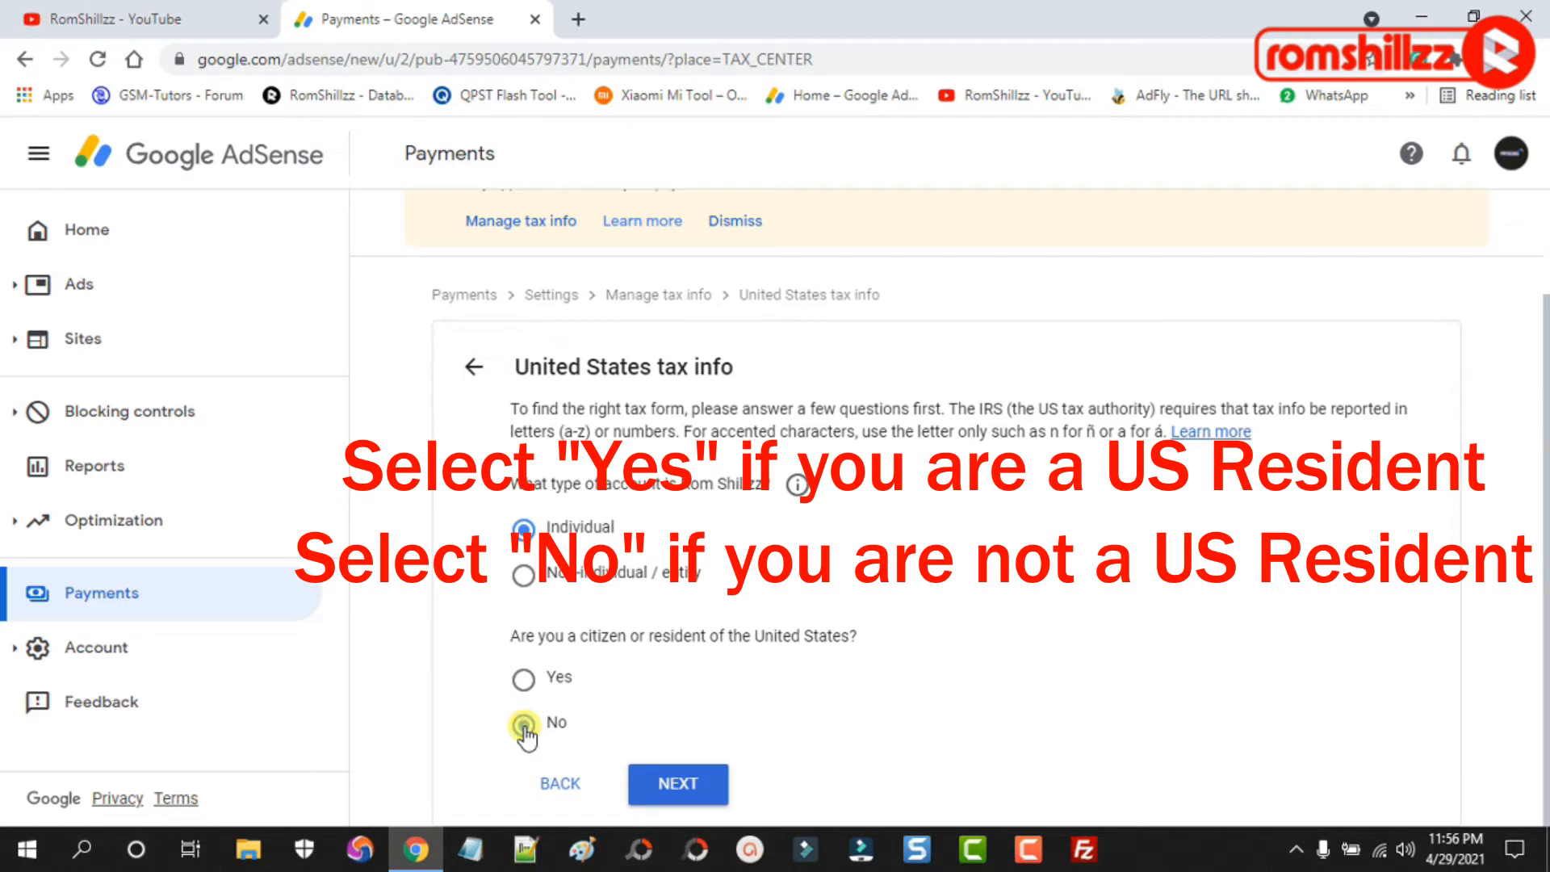
pyautogui.click(678, 782)
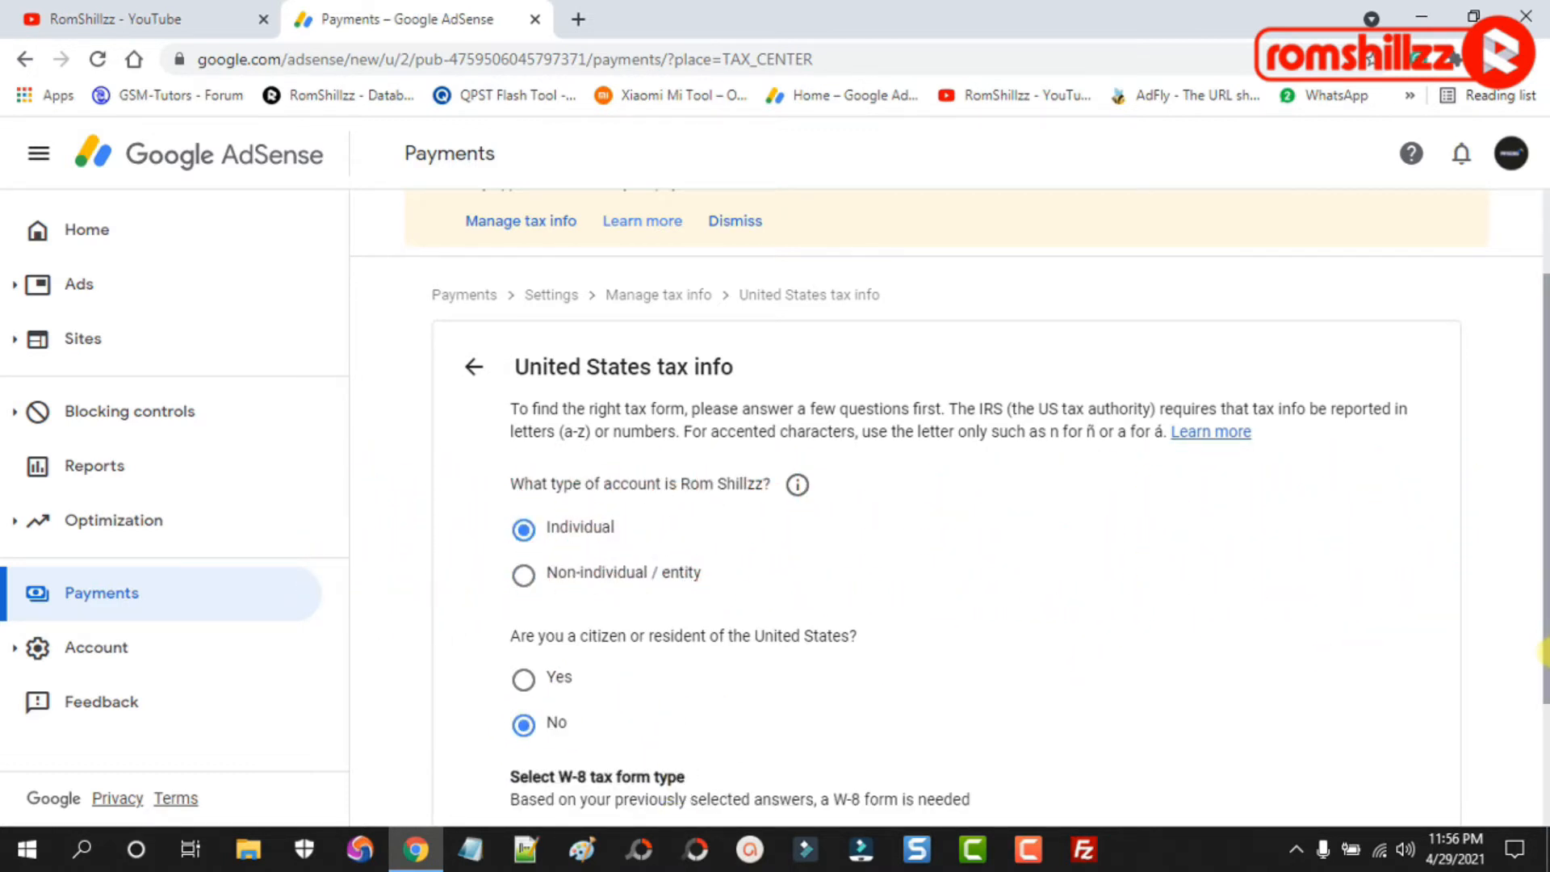
pyautogui.scroll(-2, 1542, 821)
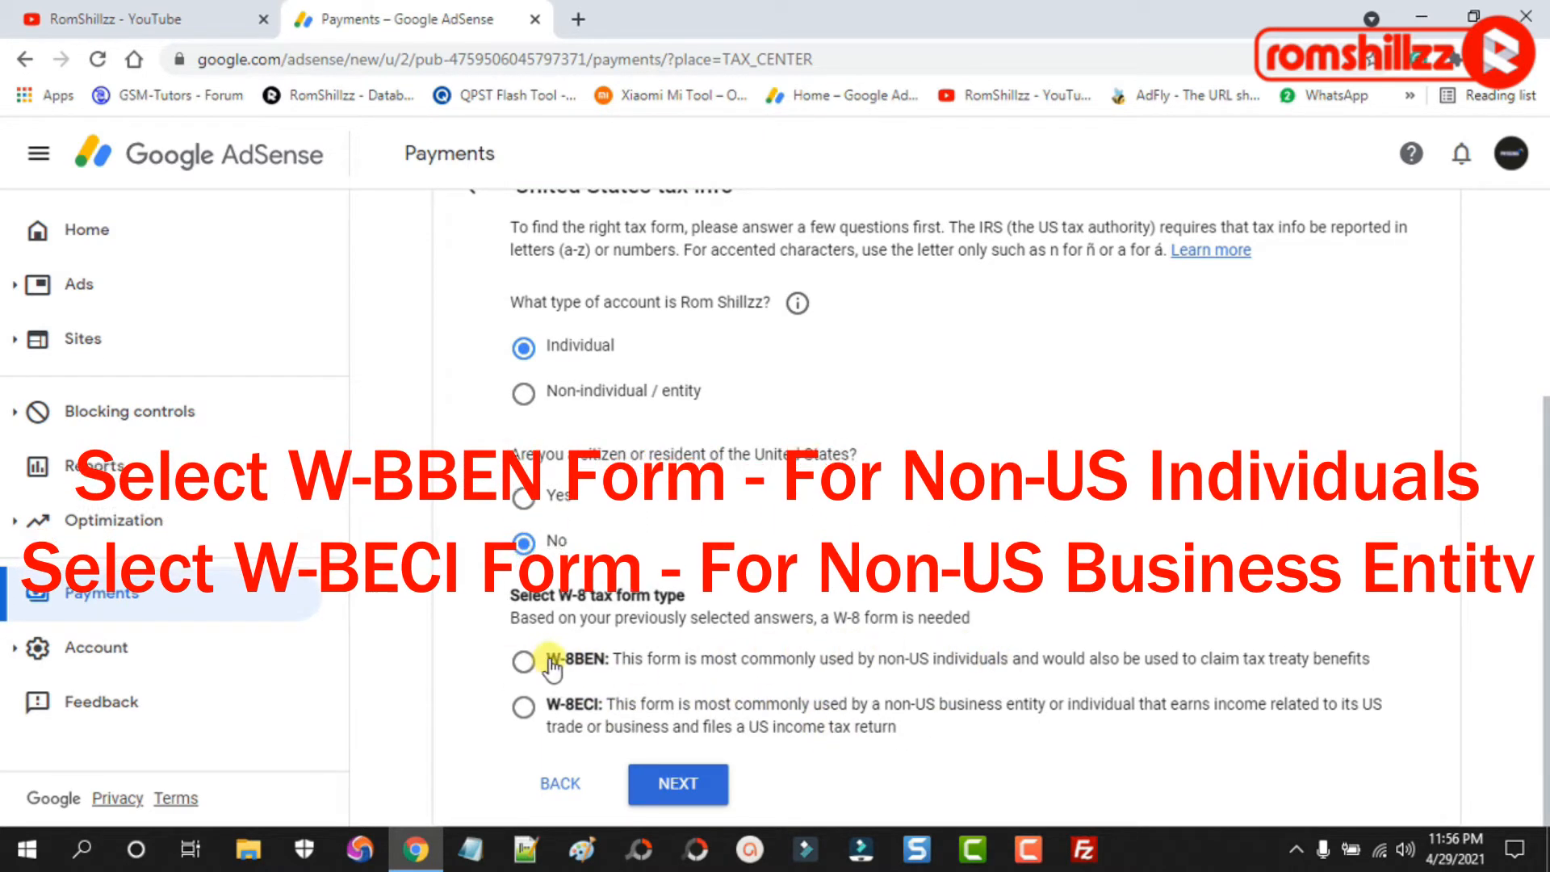
pyautogui.click(522, 665)
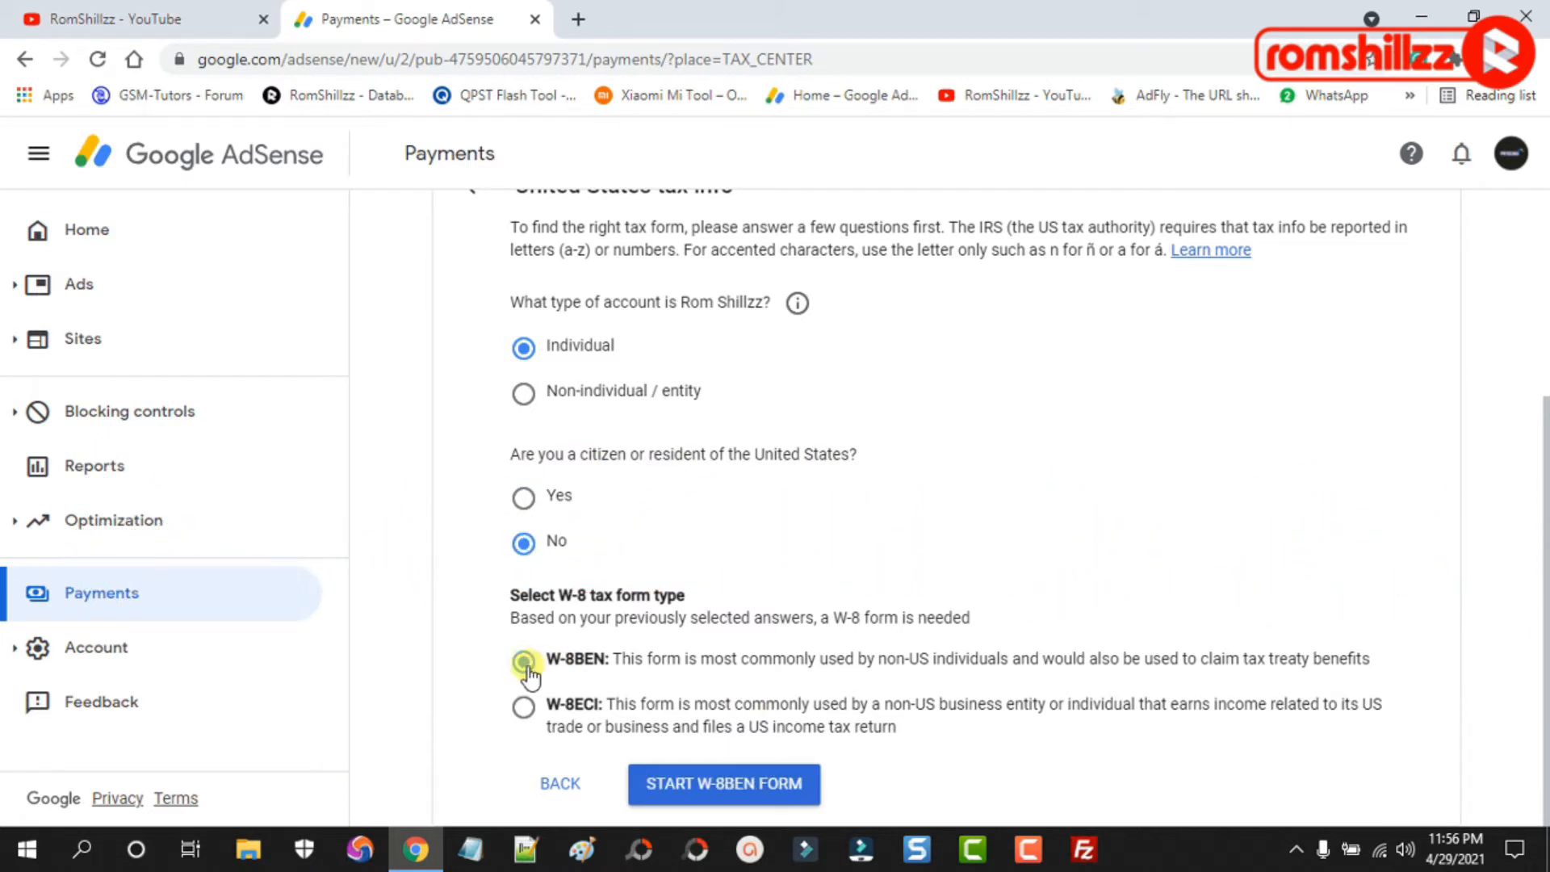
pyautogui.click(779, 783)
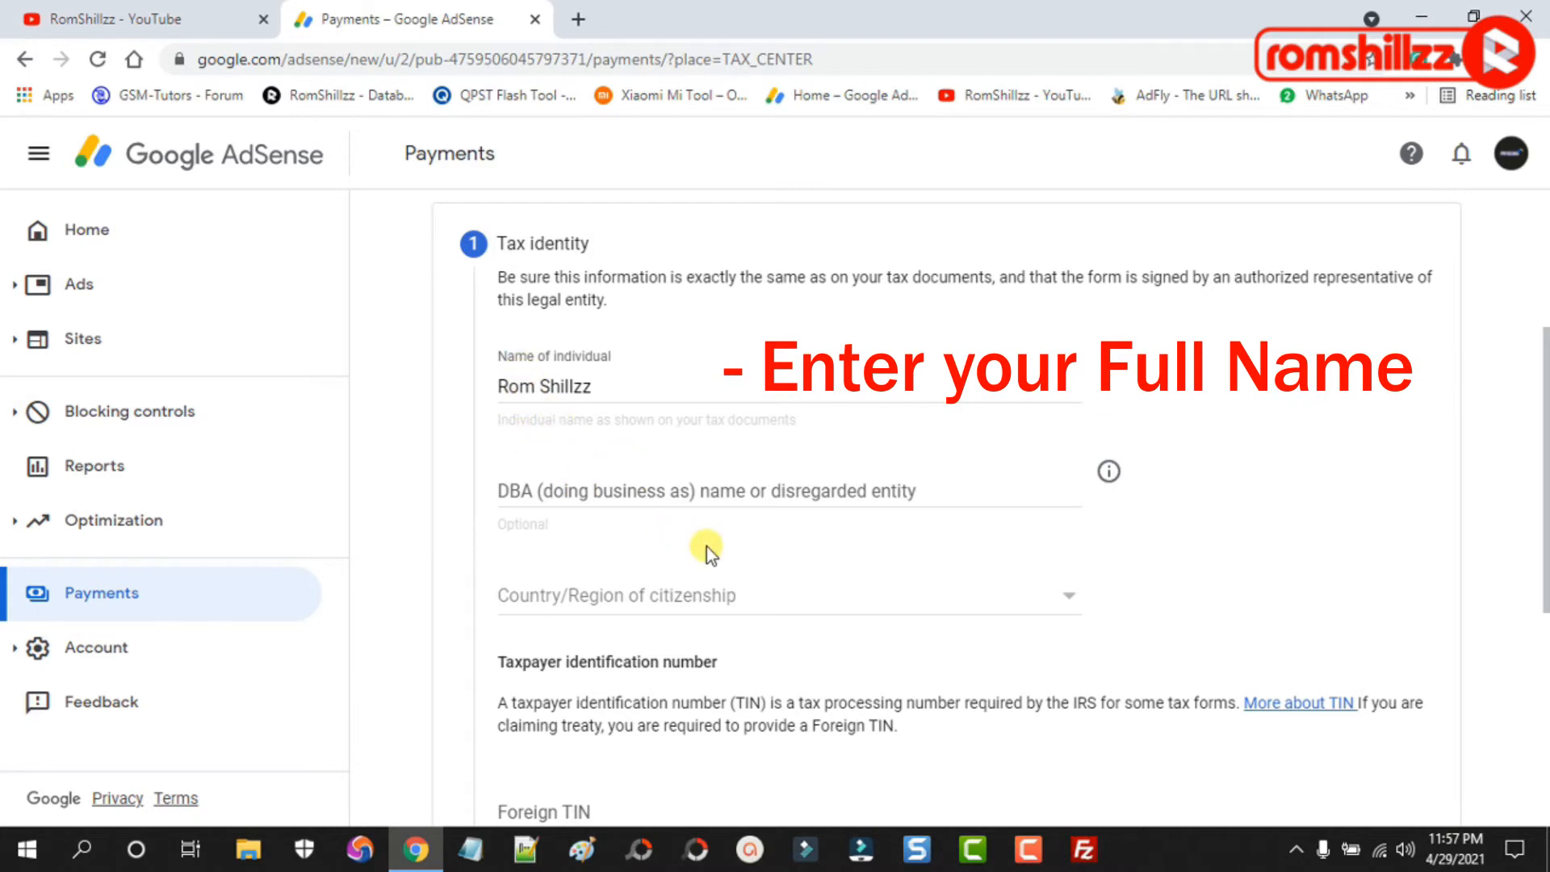
# Step: Set the country/region of citizenship to Nigeria in the tax identity section
pyautogui.click(592, 605)
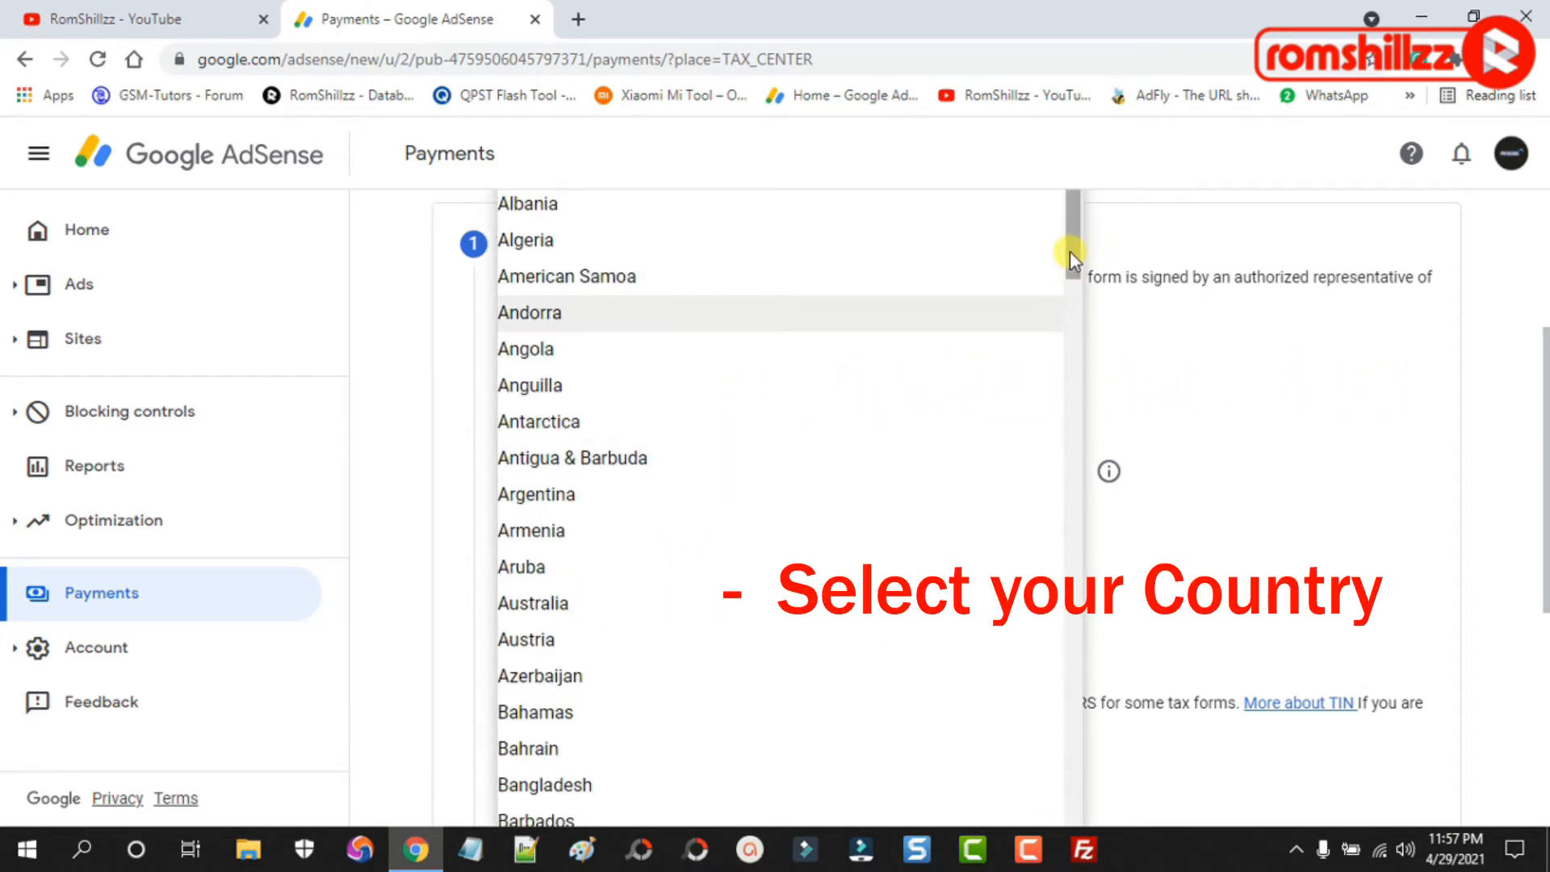
pyautogui.moveTo(1069, 250); pyautogui.dragTo(1074, 843)
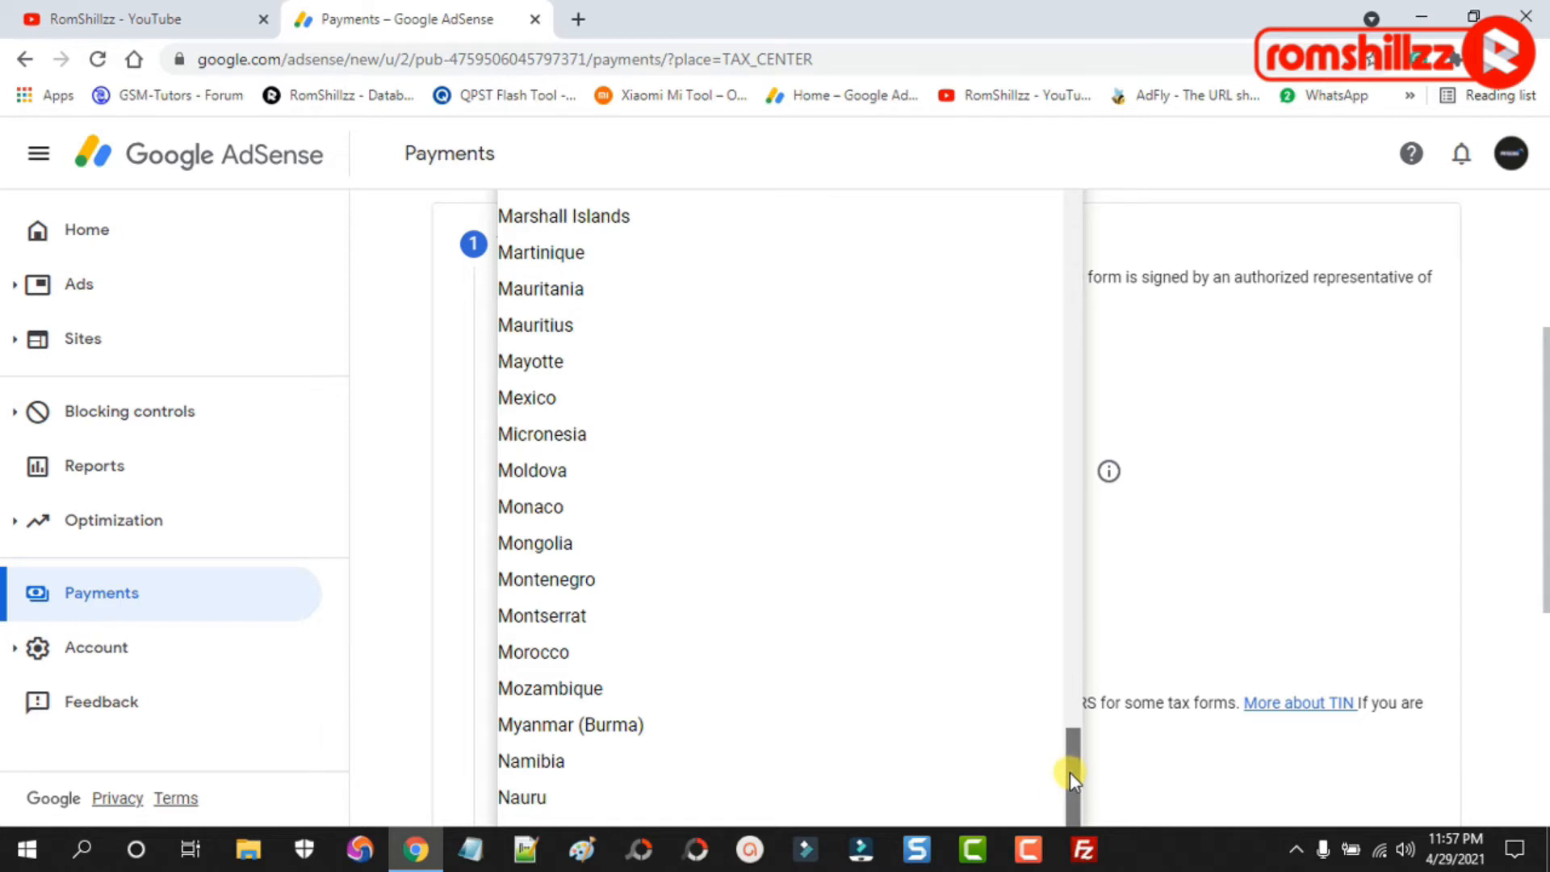
pyautogui.moveTo(1069, 772); pyautogui.dragTo(1072, 826)
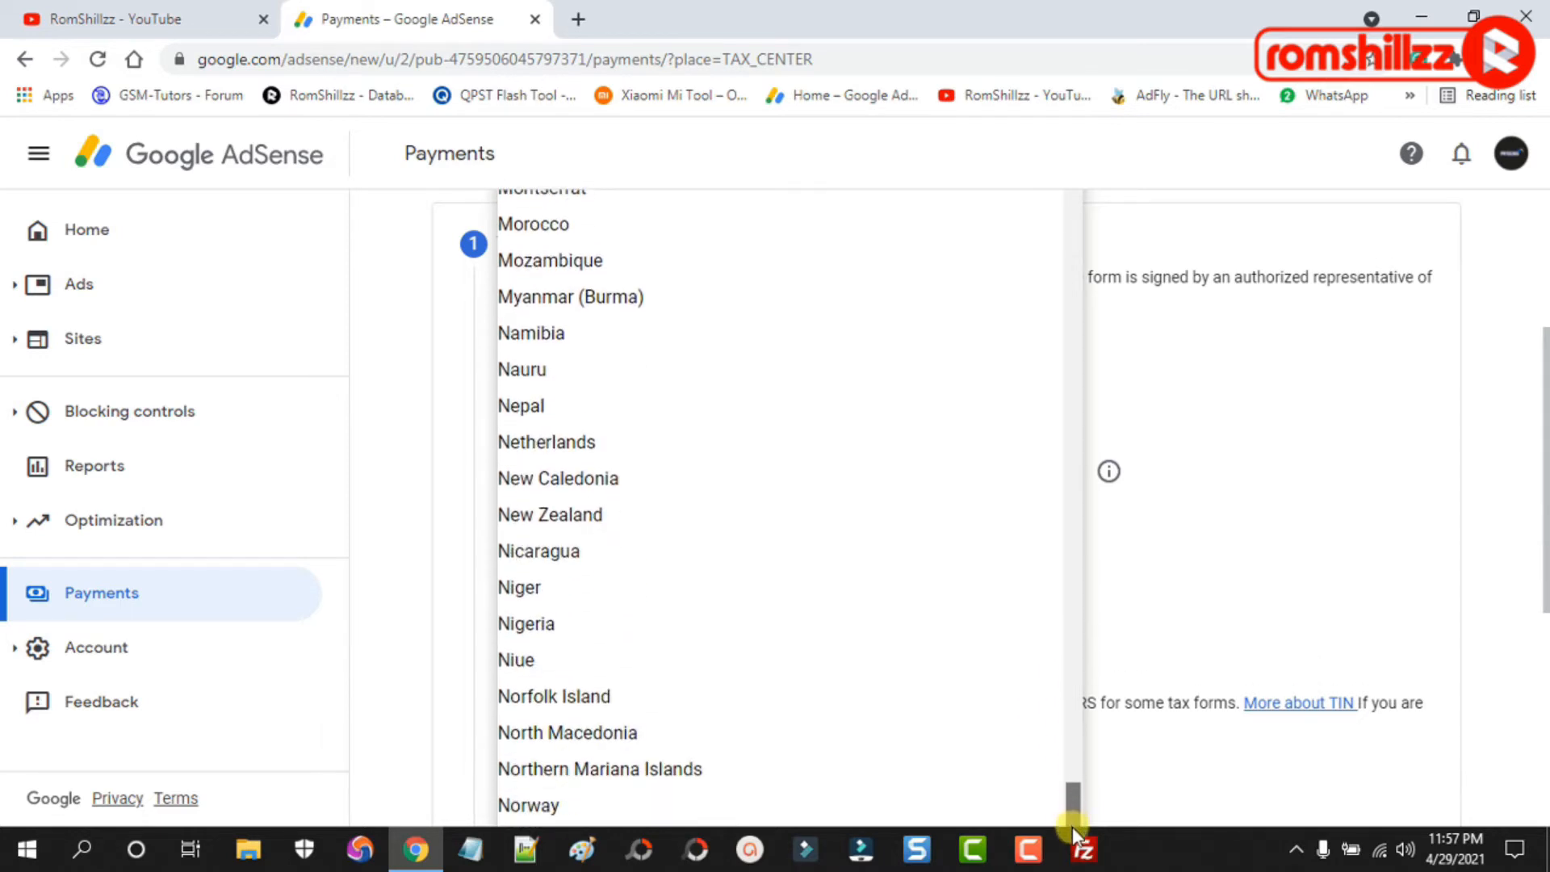
pyautogui.click(556, 633)
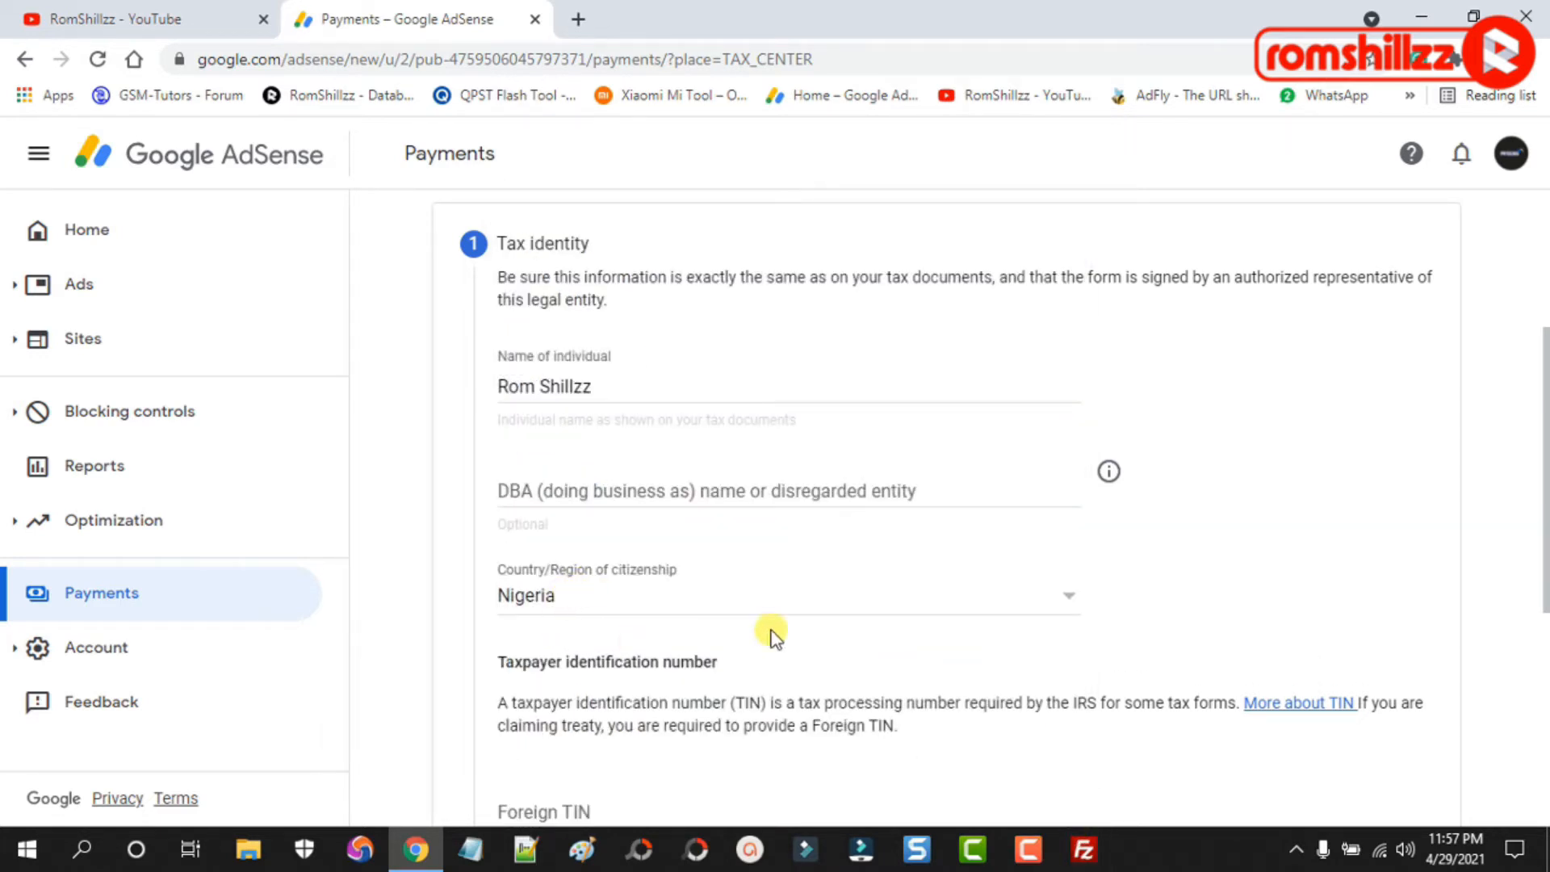
# Step: Enter the foreign taxpayer identification number and continue to the address section
pyautogui.moveTo(1547, 526); pyautogui.dragTo(1547, 728)
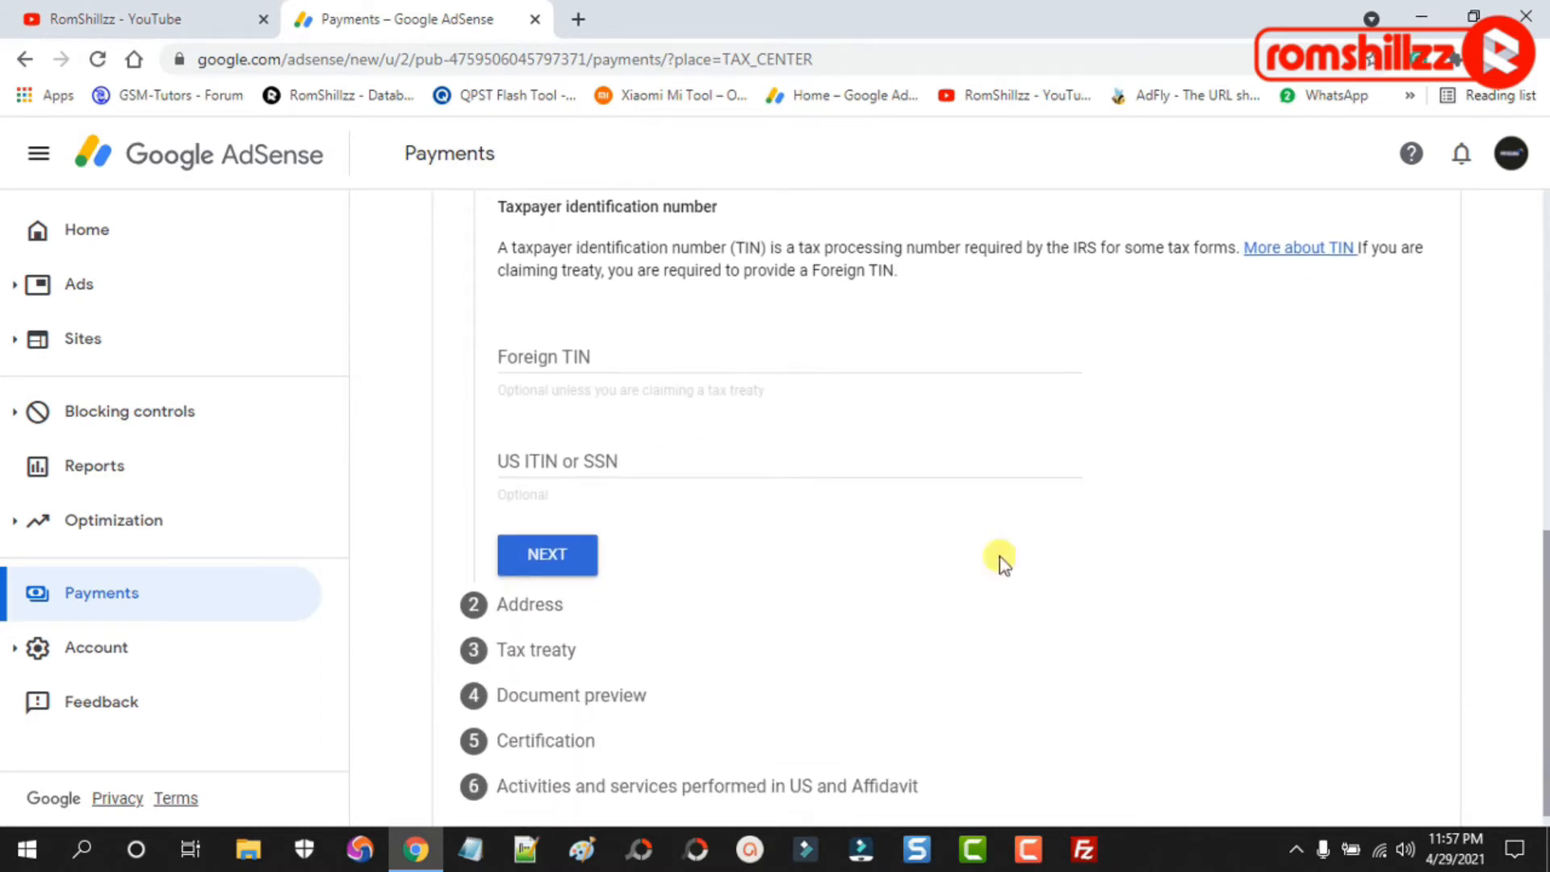
pyautogui.click(628, 360)
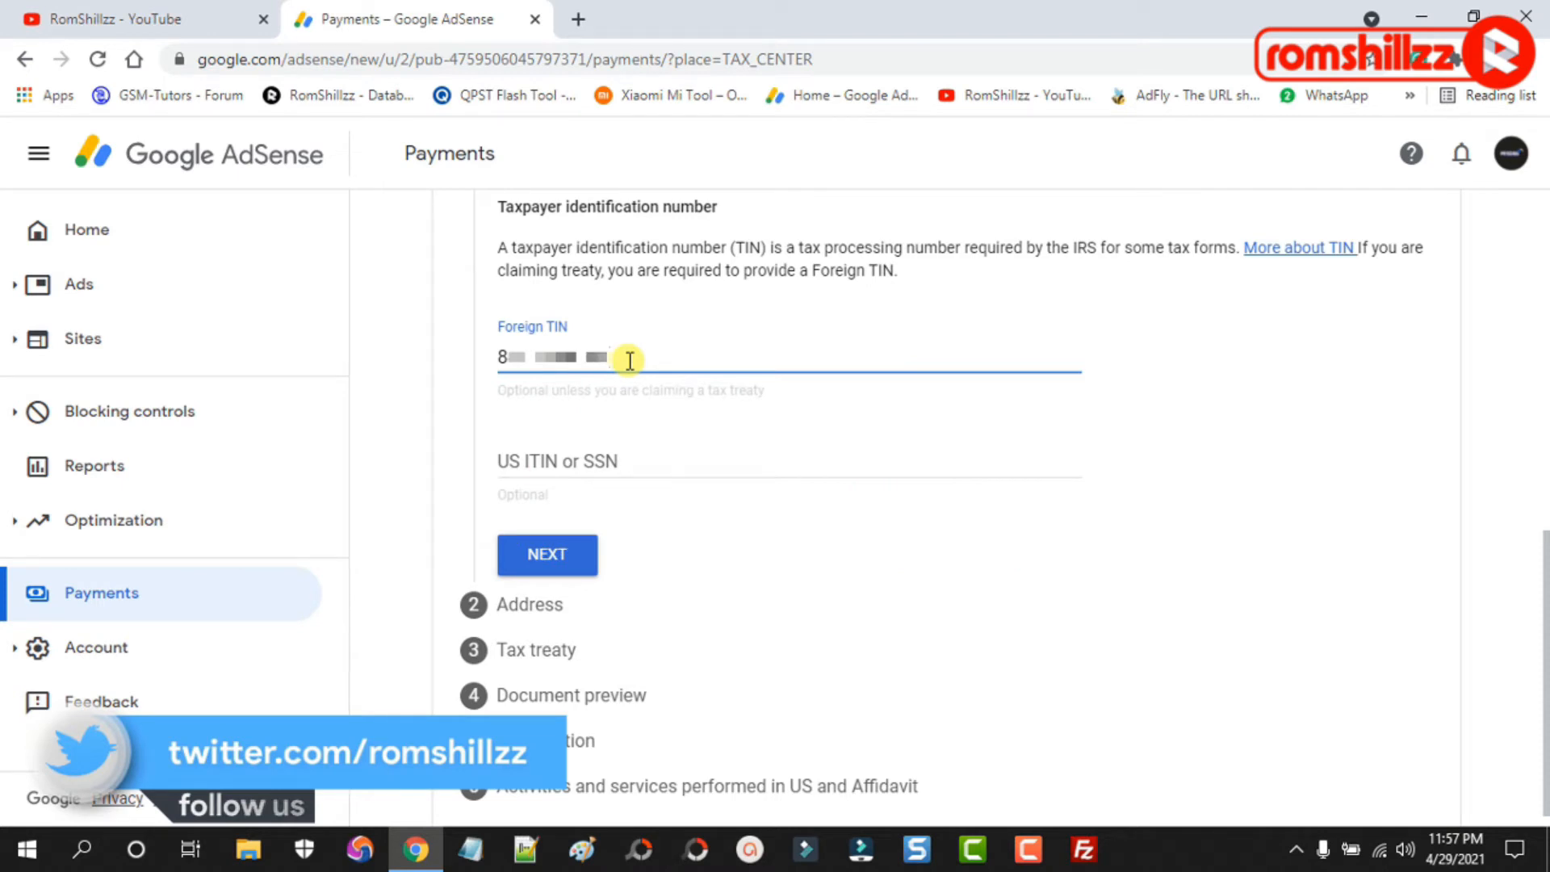
pyautogui.click(548, 554)
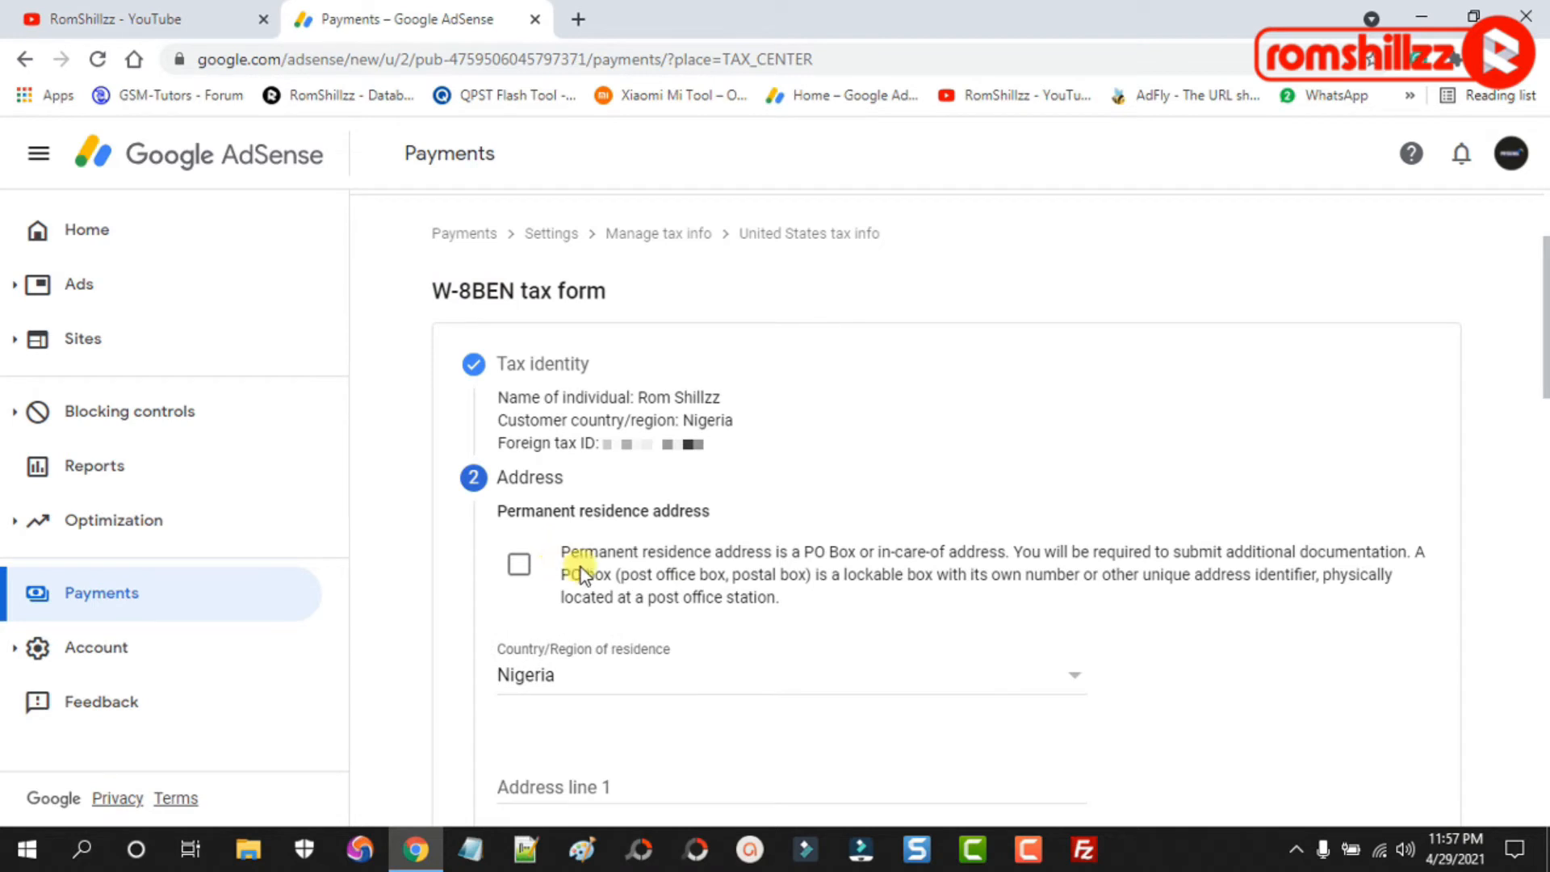
# Step: Fill in the permanent residence address with a saved address suggestion
pyautogui.moveTo(1542, 342); pyautogui.dragTo(1537, 391)
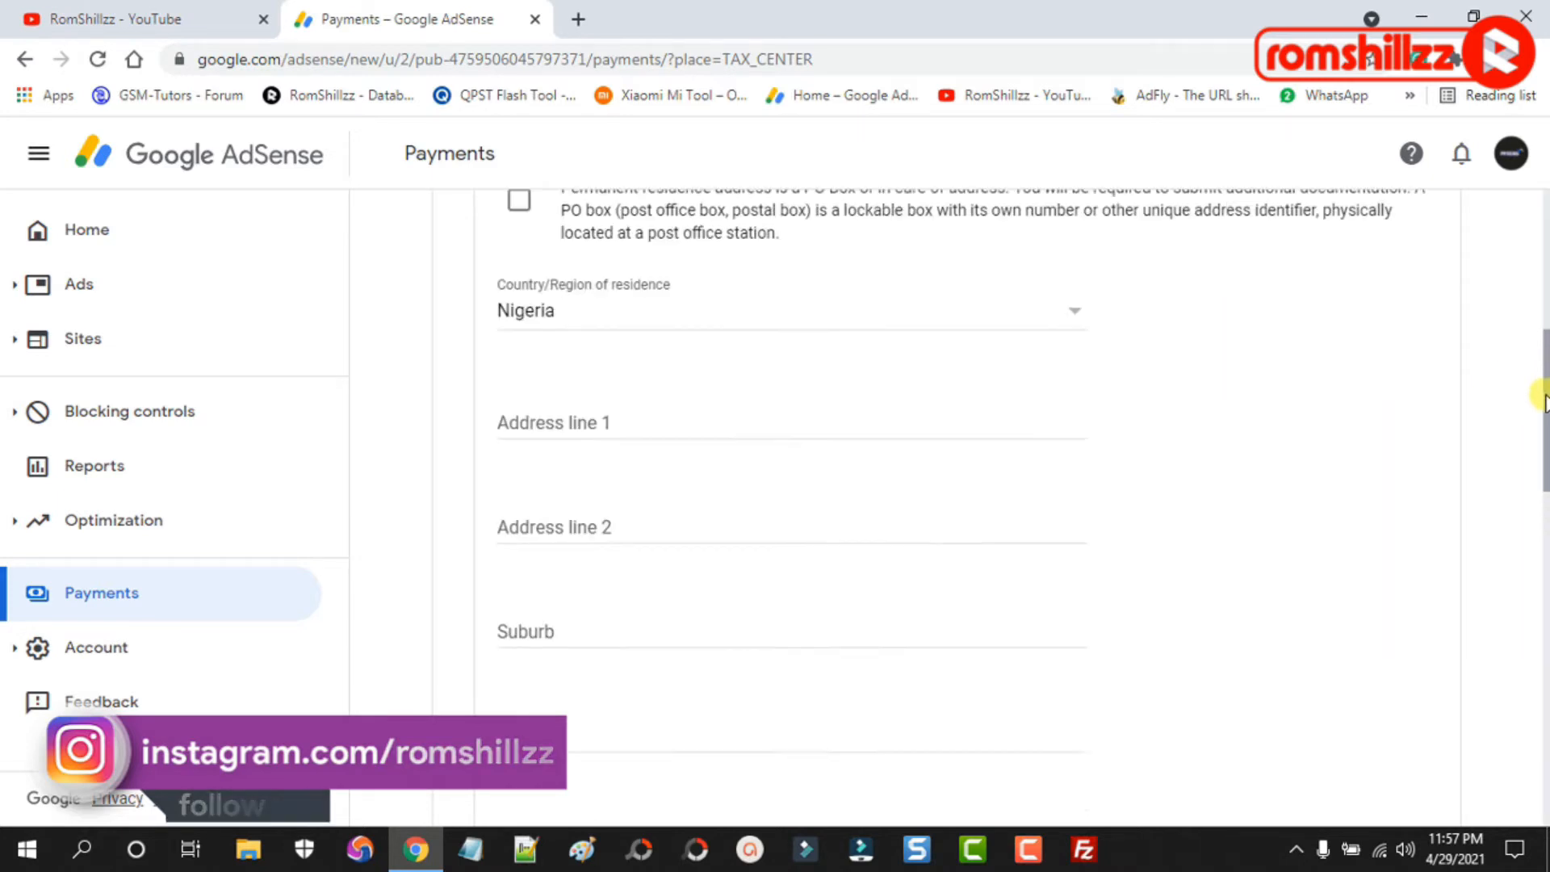
pyautogui.click(612, 399)
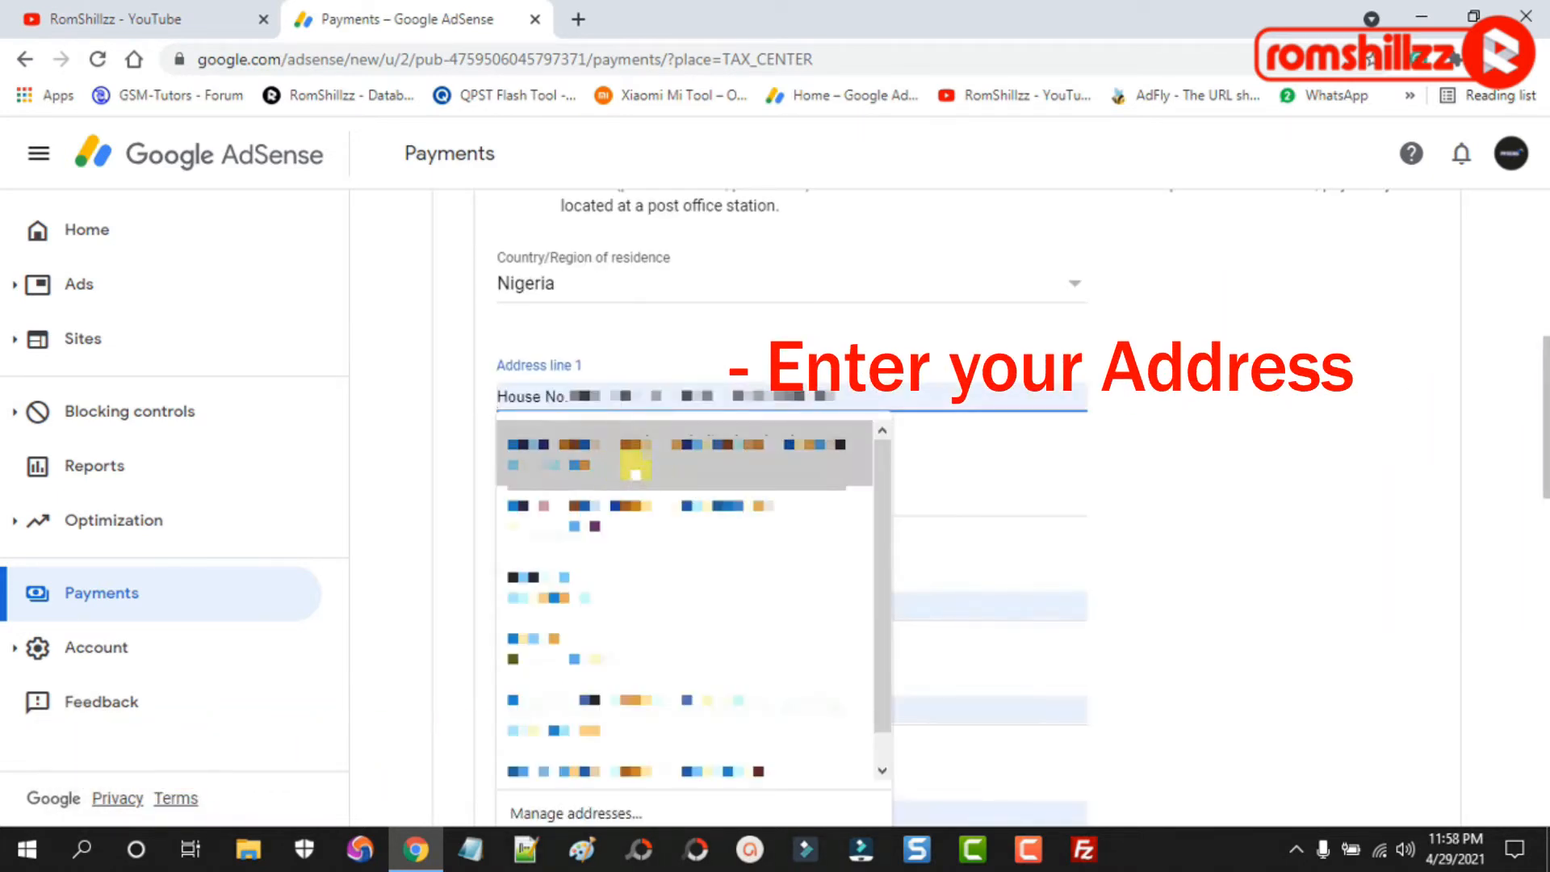
pyautogui.click(634, 467)
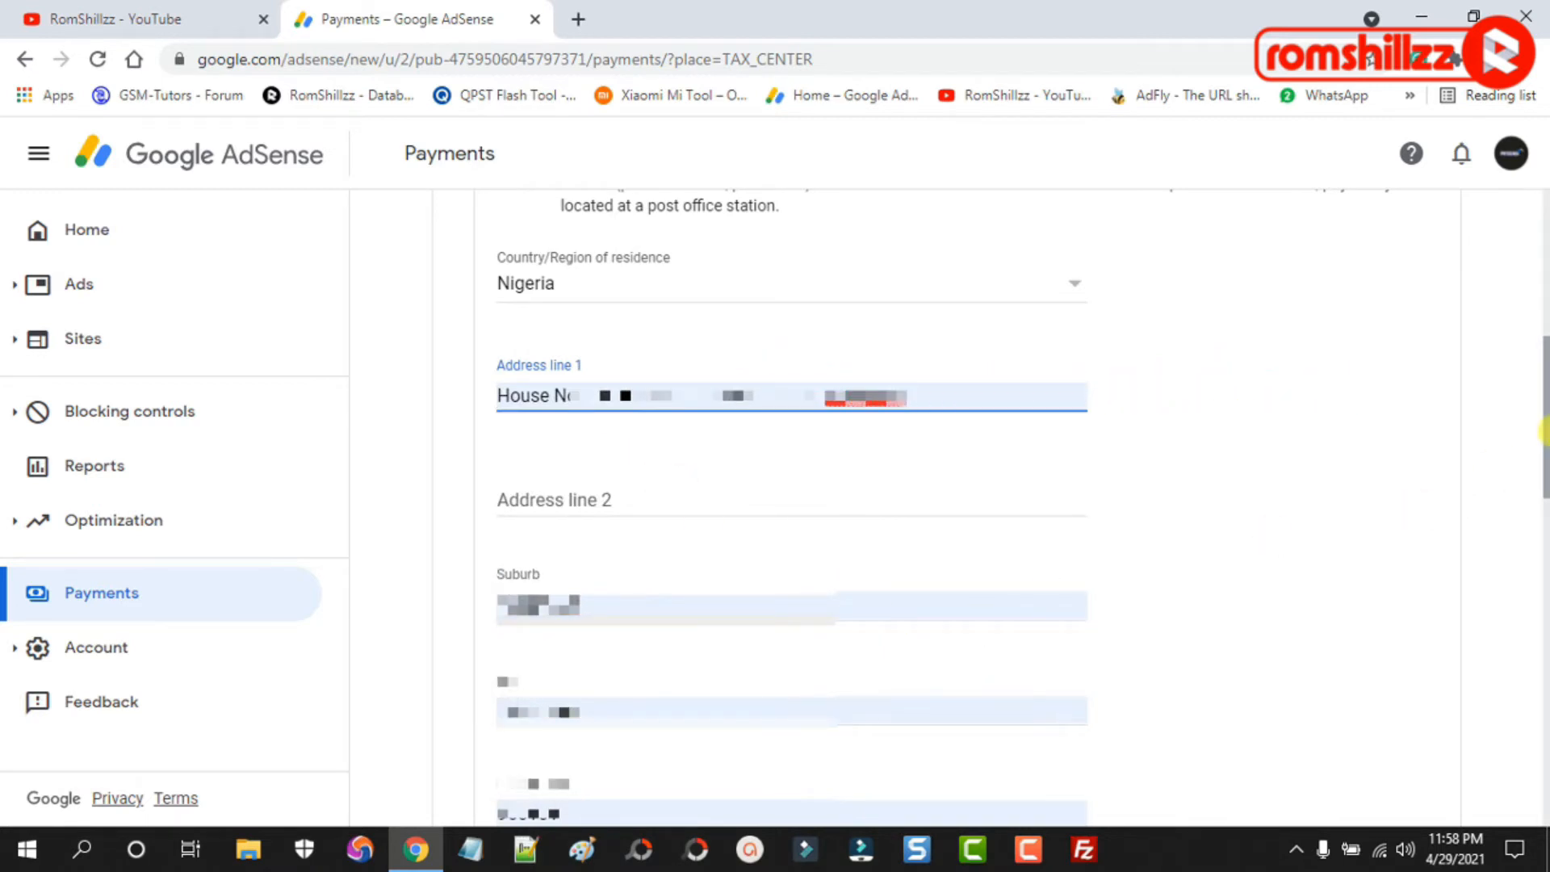
# Step: Choose the state of residence, mark the mailing address as same as the permanent residence address, and continue to the tax treaty section
pyautogui.moveTo(1542, 432); pyautogui.dragTo(1542, 576)
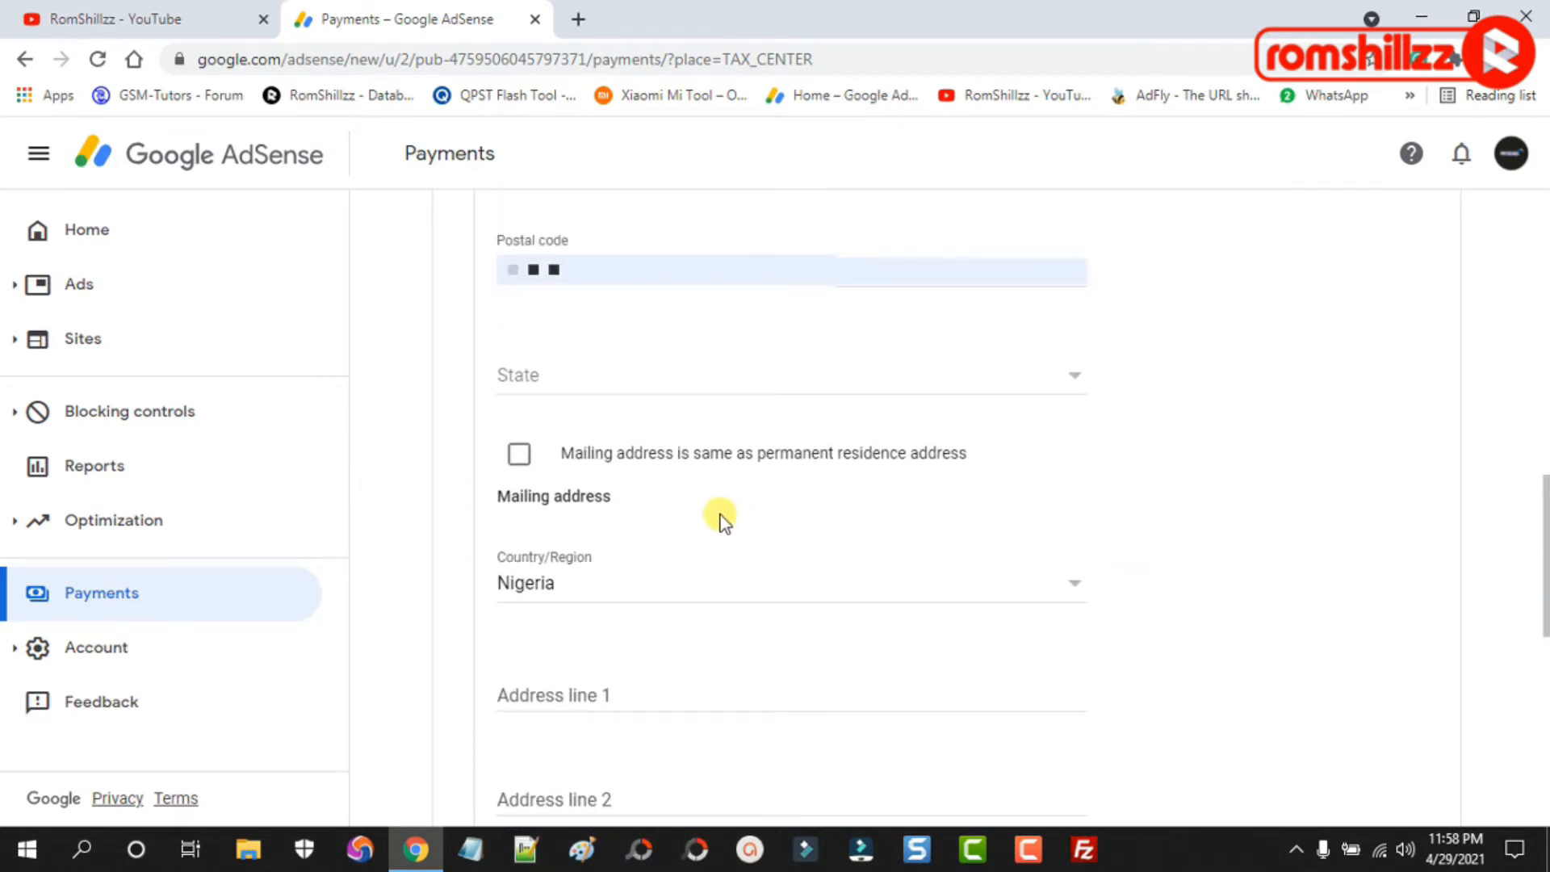
pyautogui.click(586, 385)
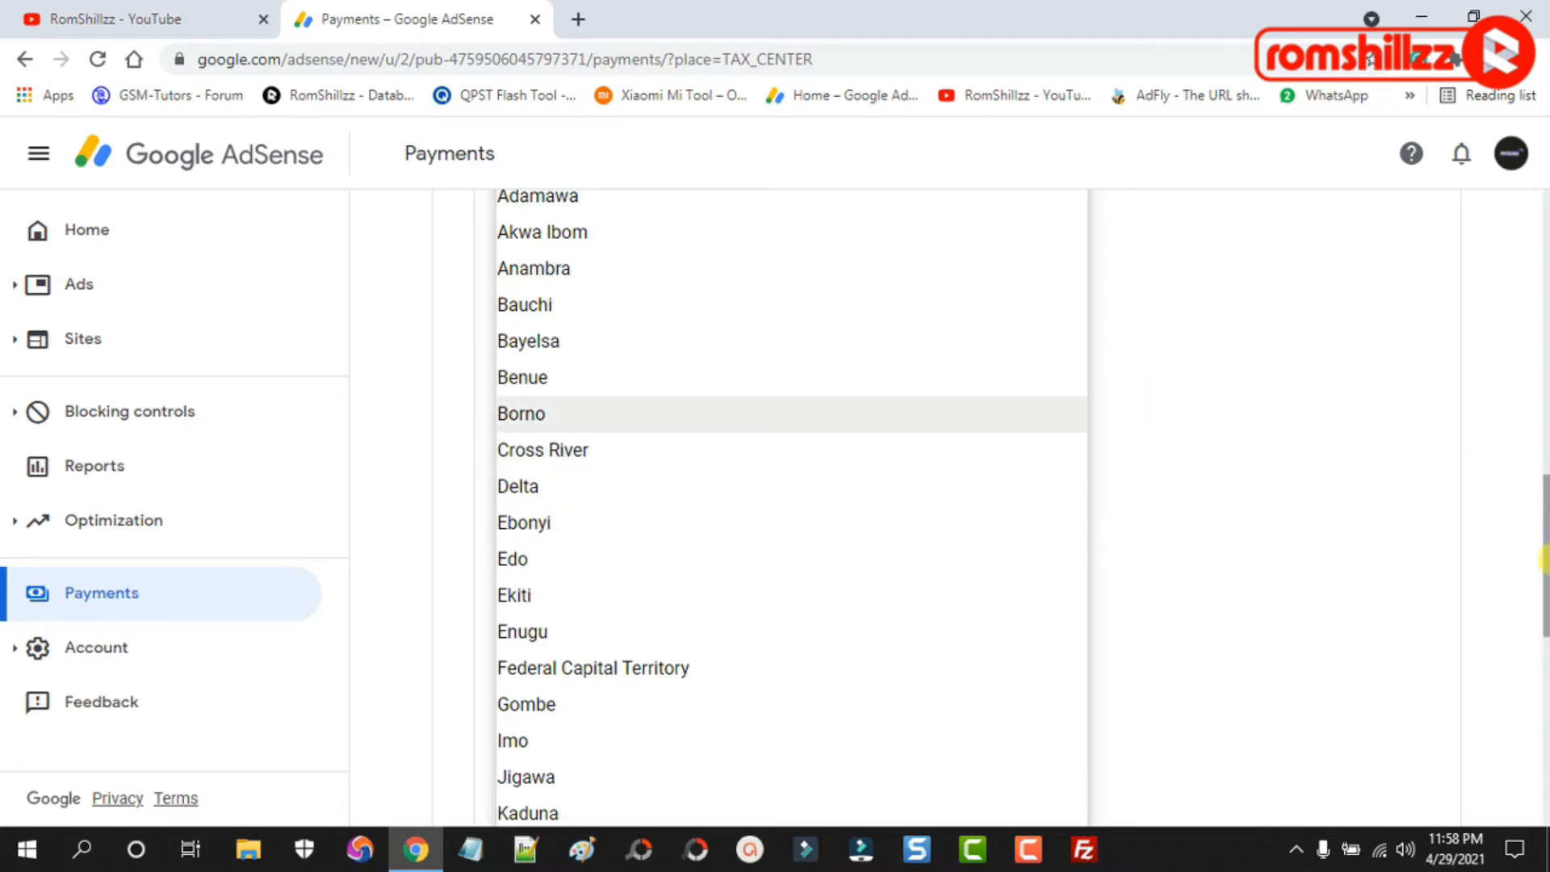
pyautogui.moveTo(1547, 573); pyautogui.dragTo(1542, 681)
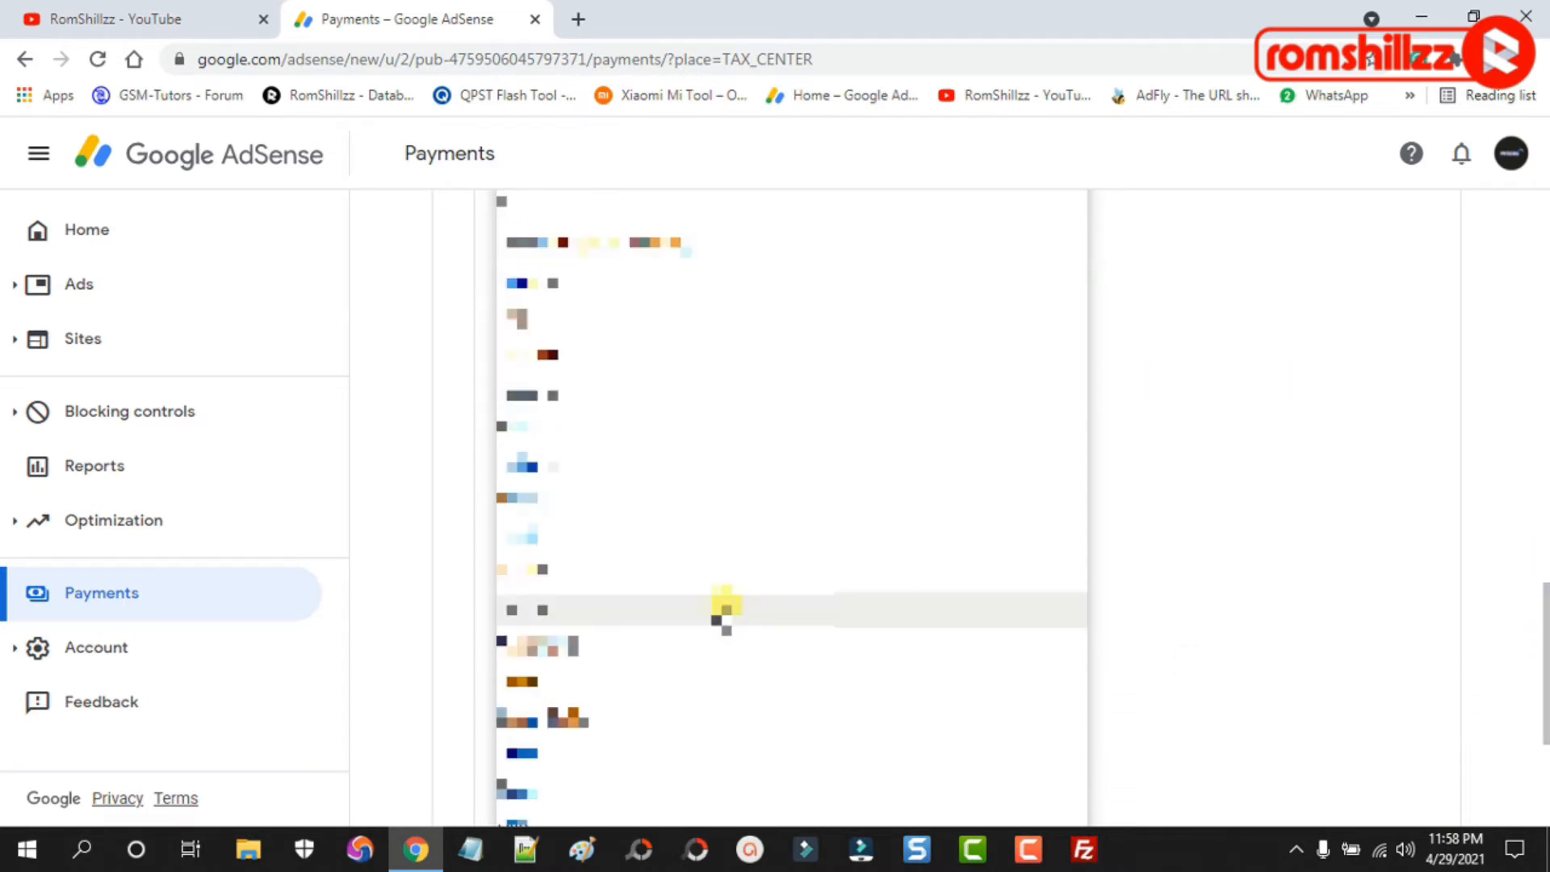
pyautogui.click(621, 650)
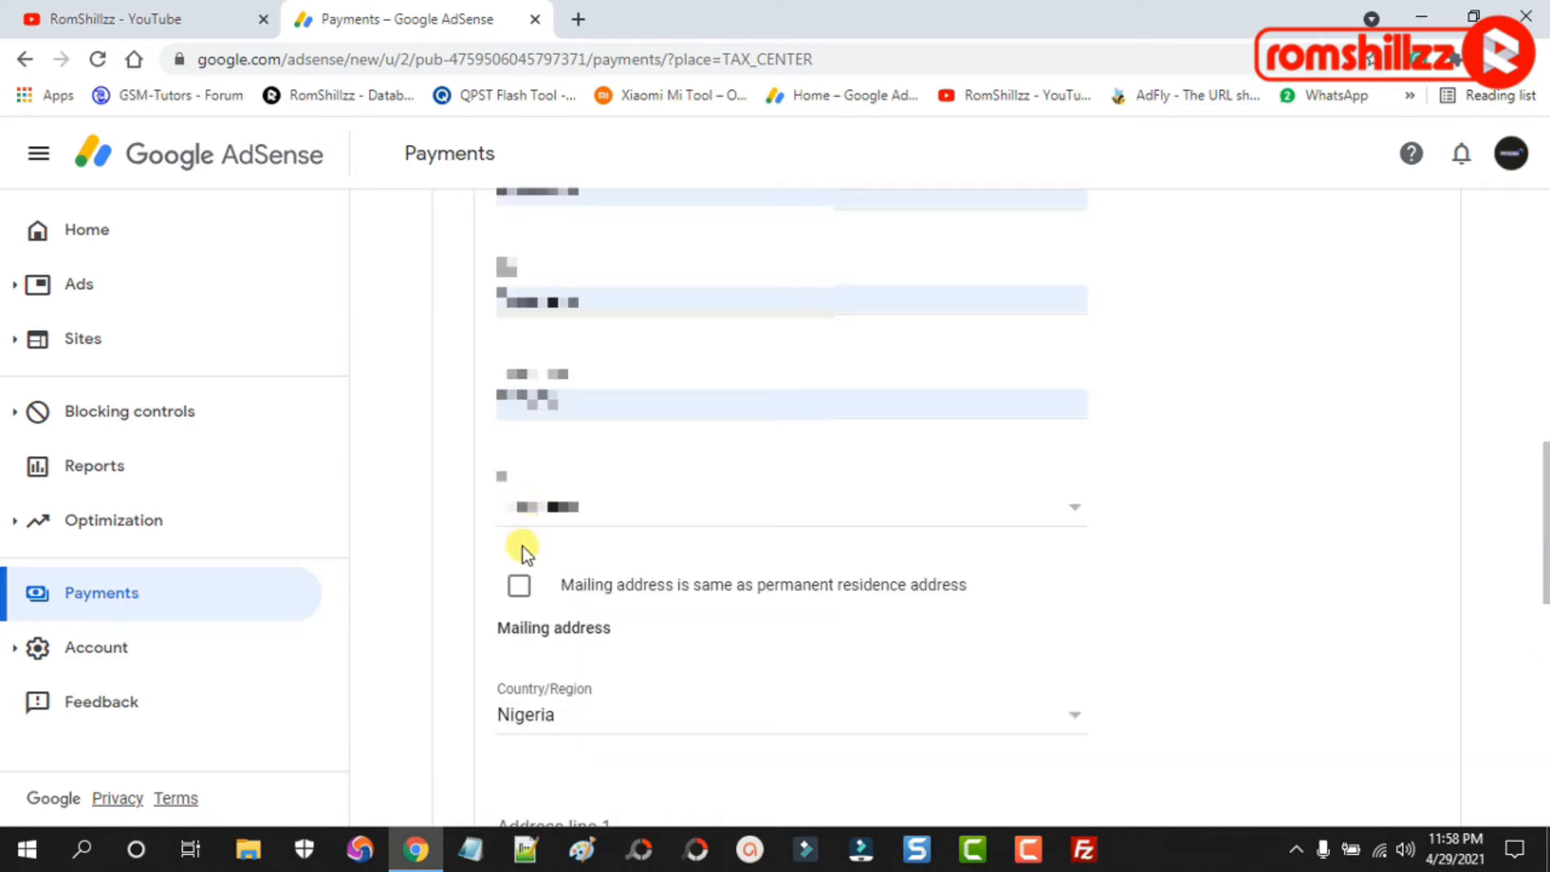
pyautogui.click(519, 585)
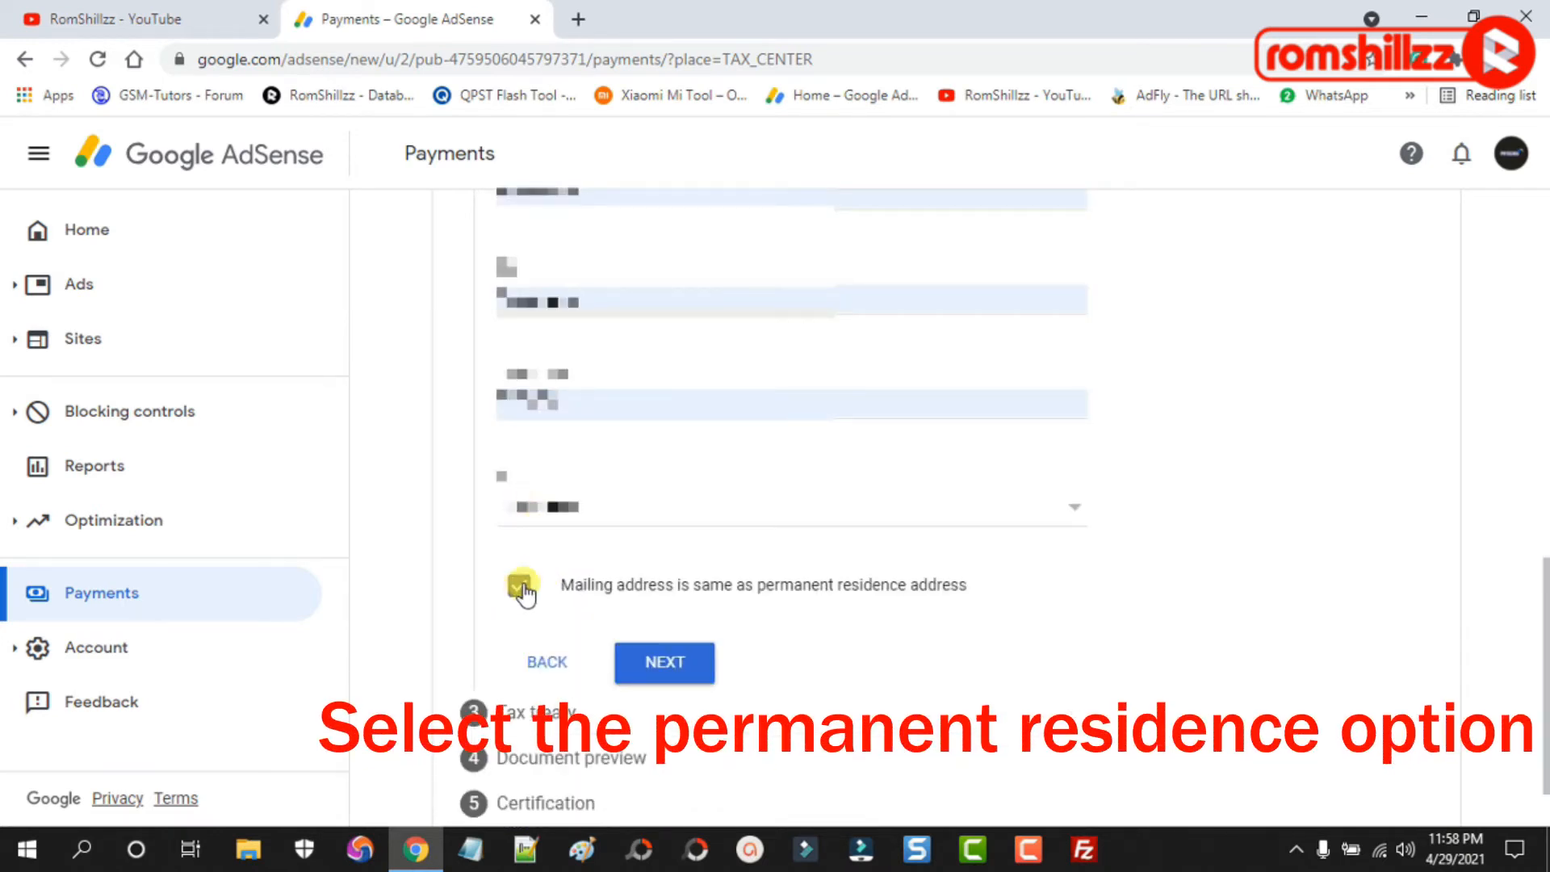
pyautogui.click(678, 662)
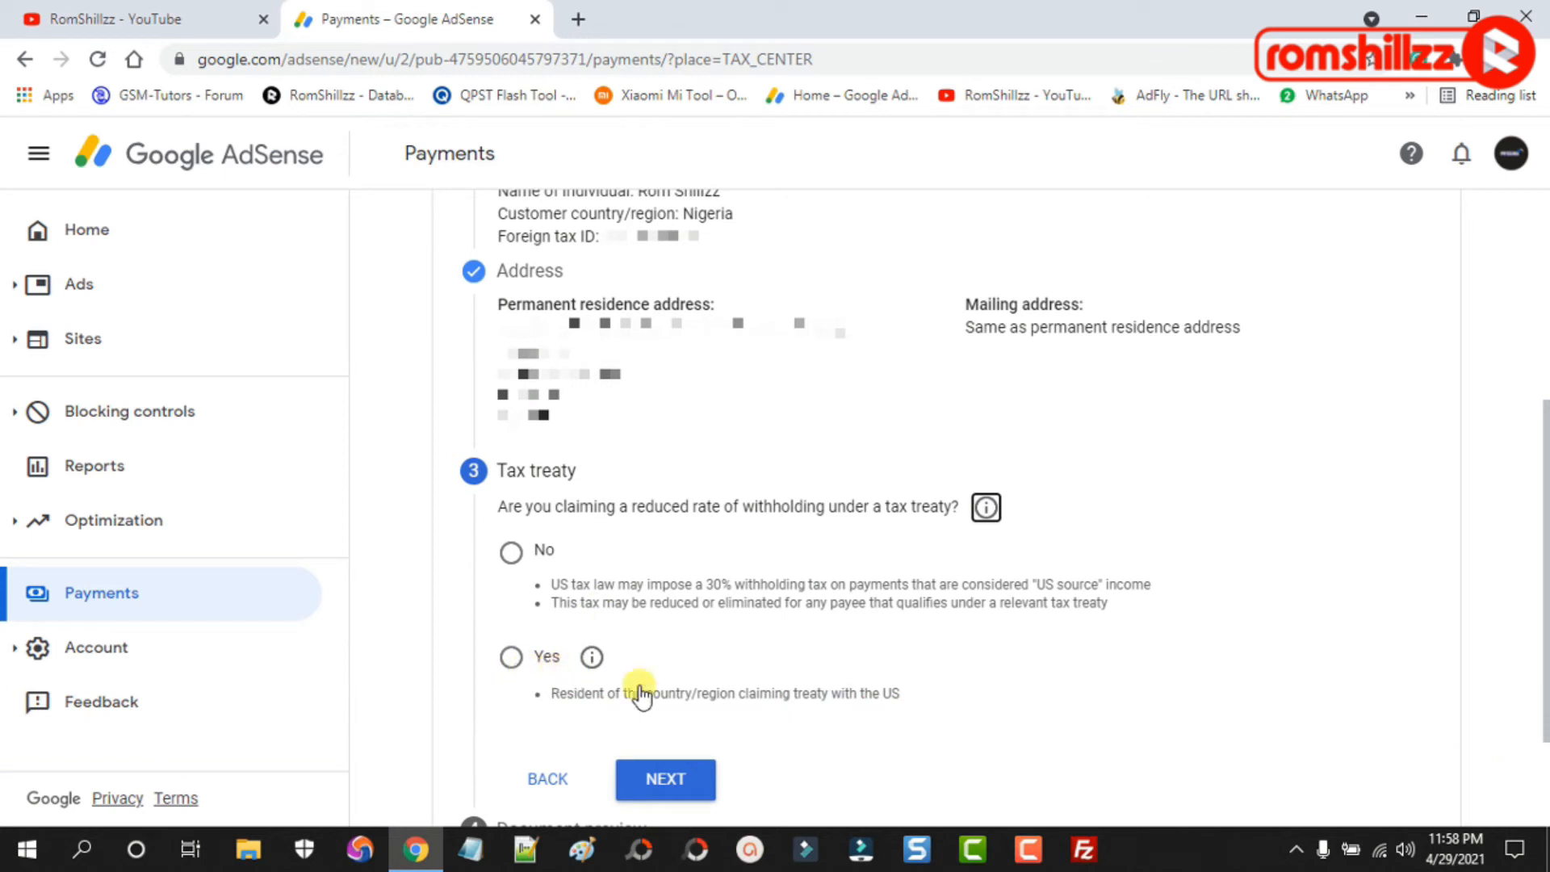
pyautogui.click(511, 660)
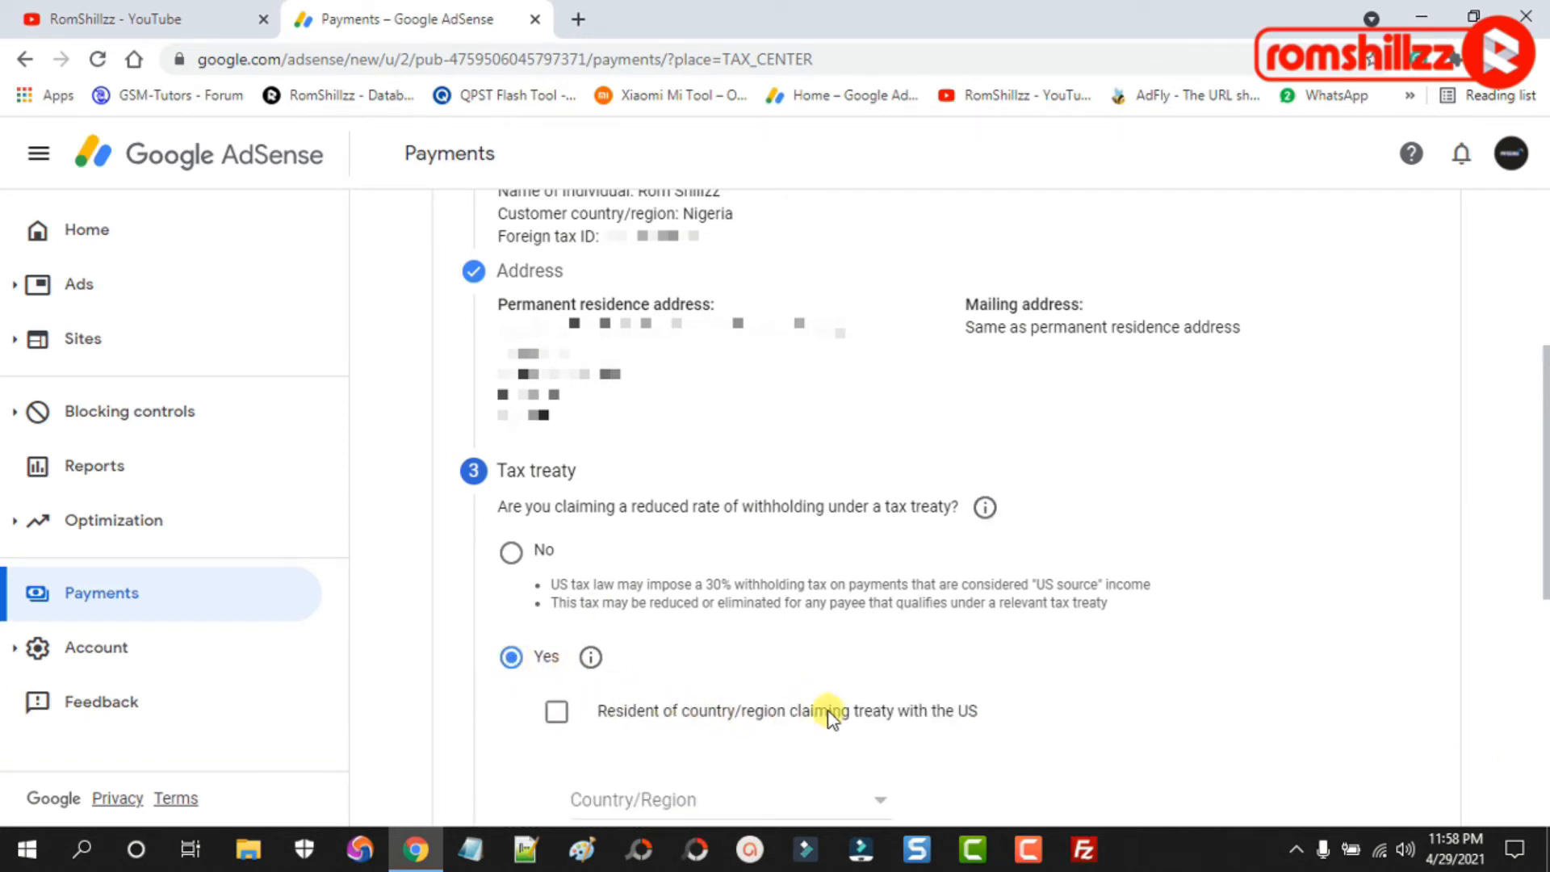
pyautogui.scroll(-2, 810, 685)
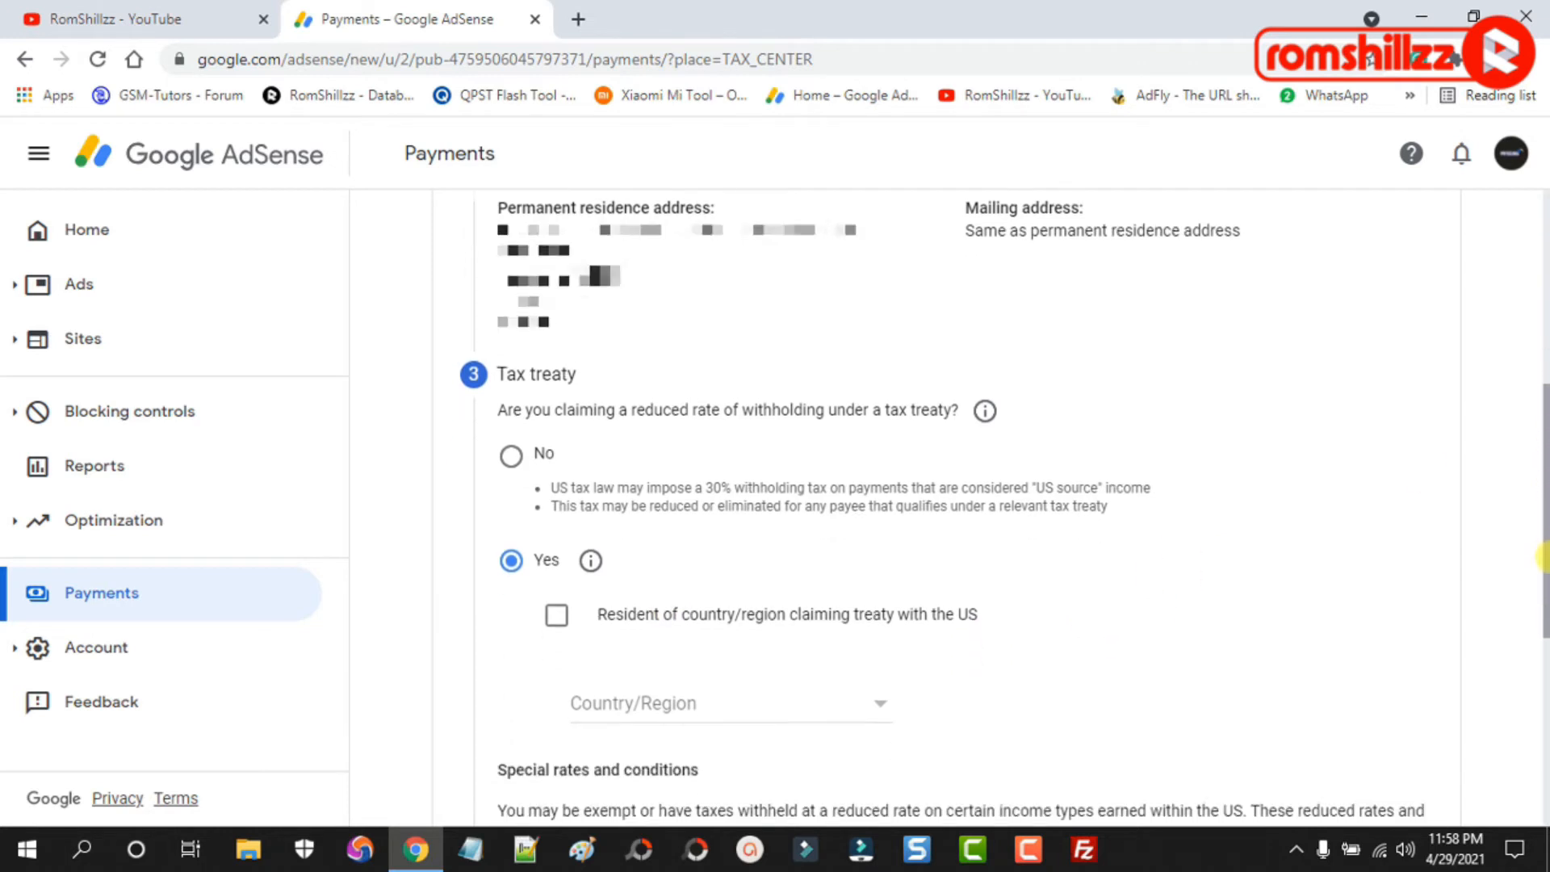
pyautogui.click(812, 692)
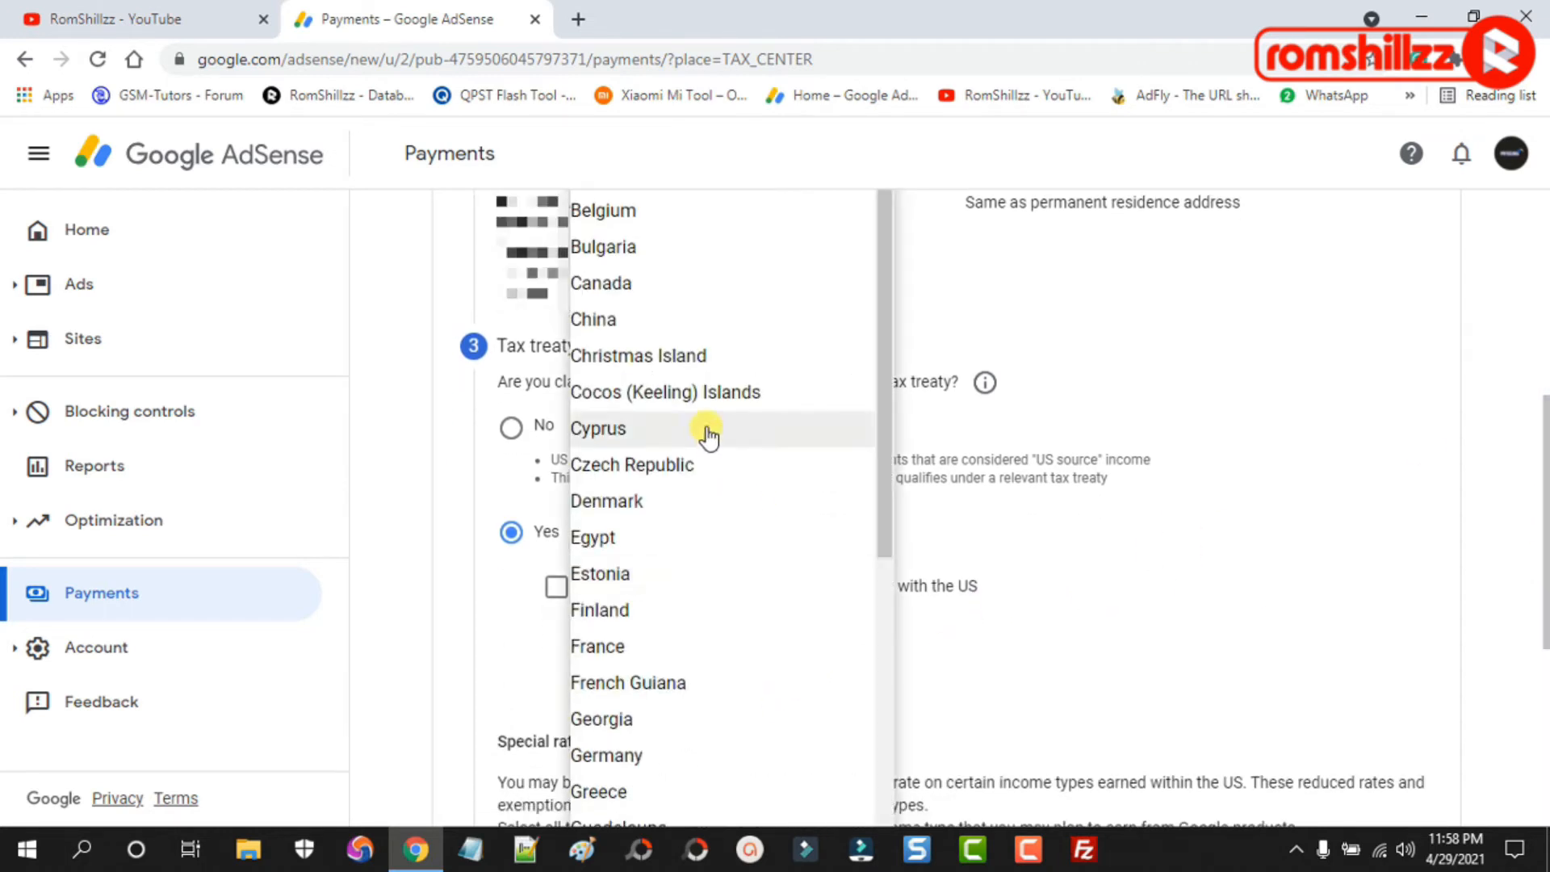
pyautogui.moveTo(890, 343); pyautogui.dragTo(882, 422)
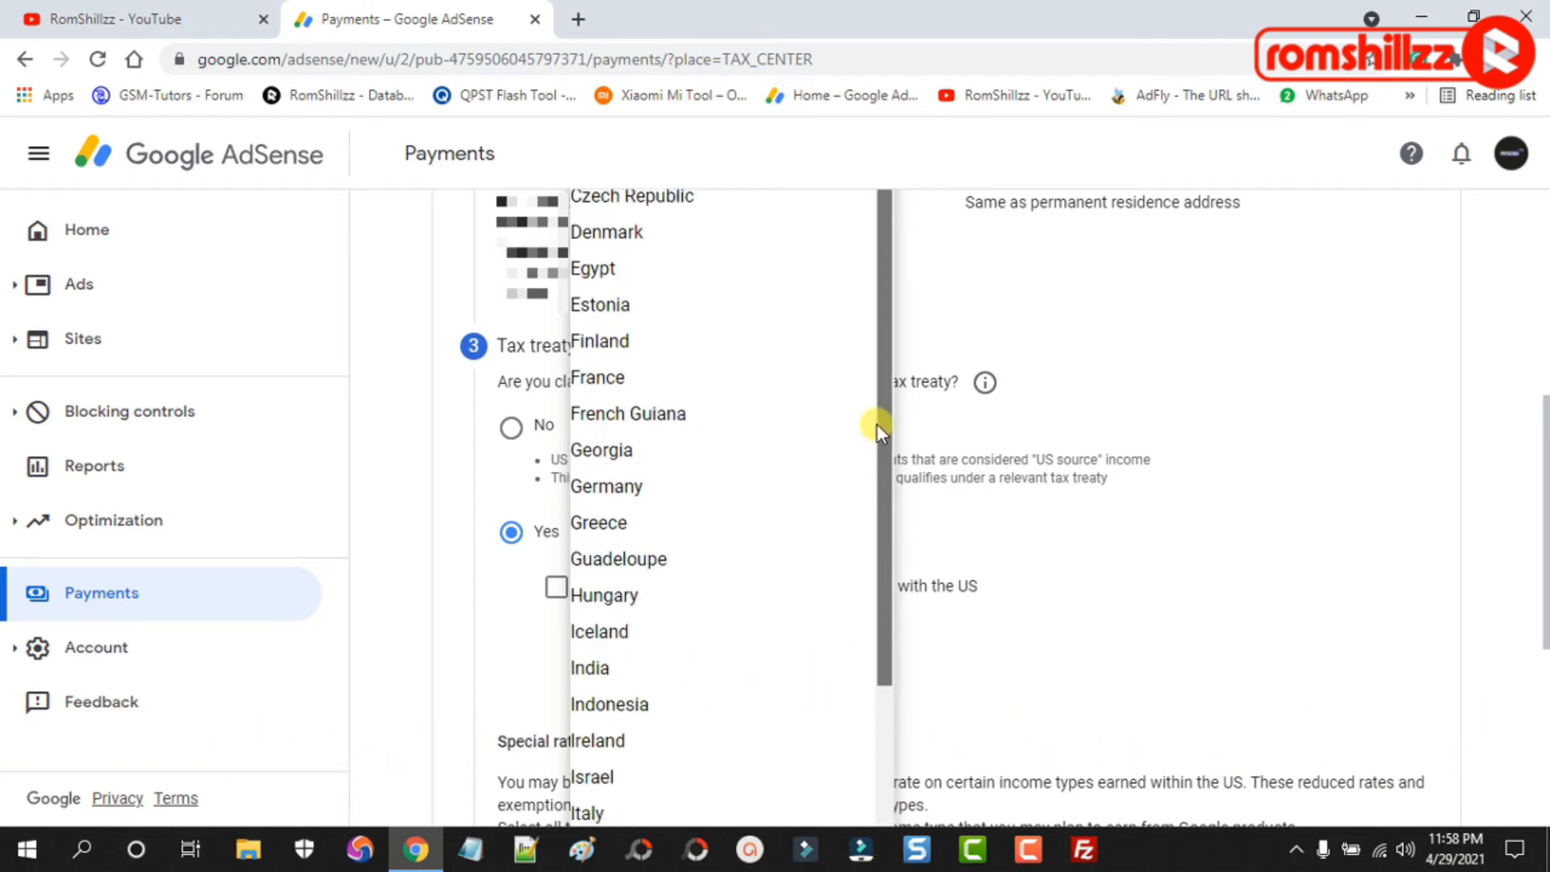
pyautogui.click(1092, 574)
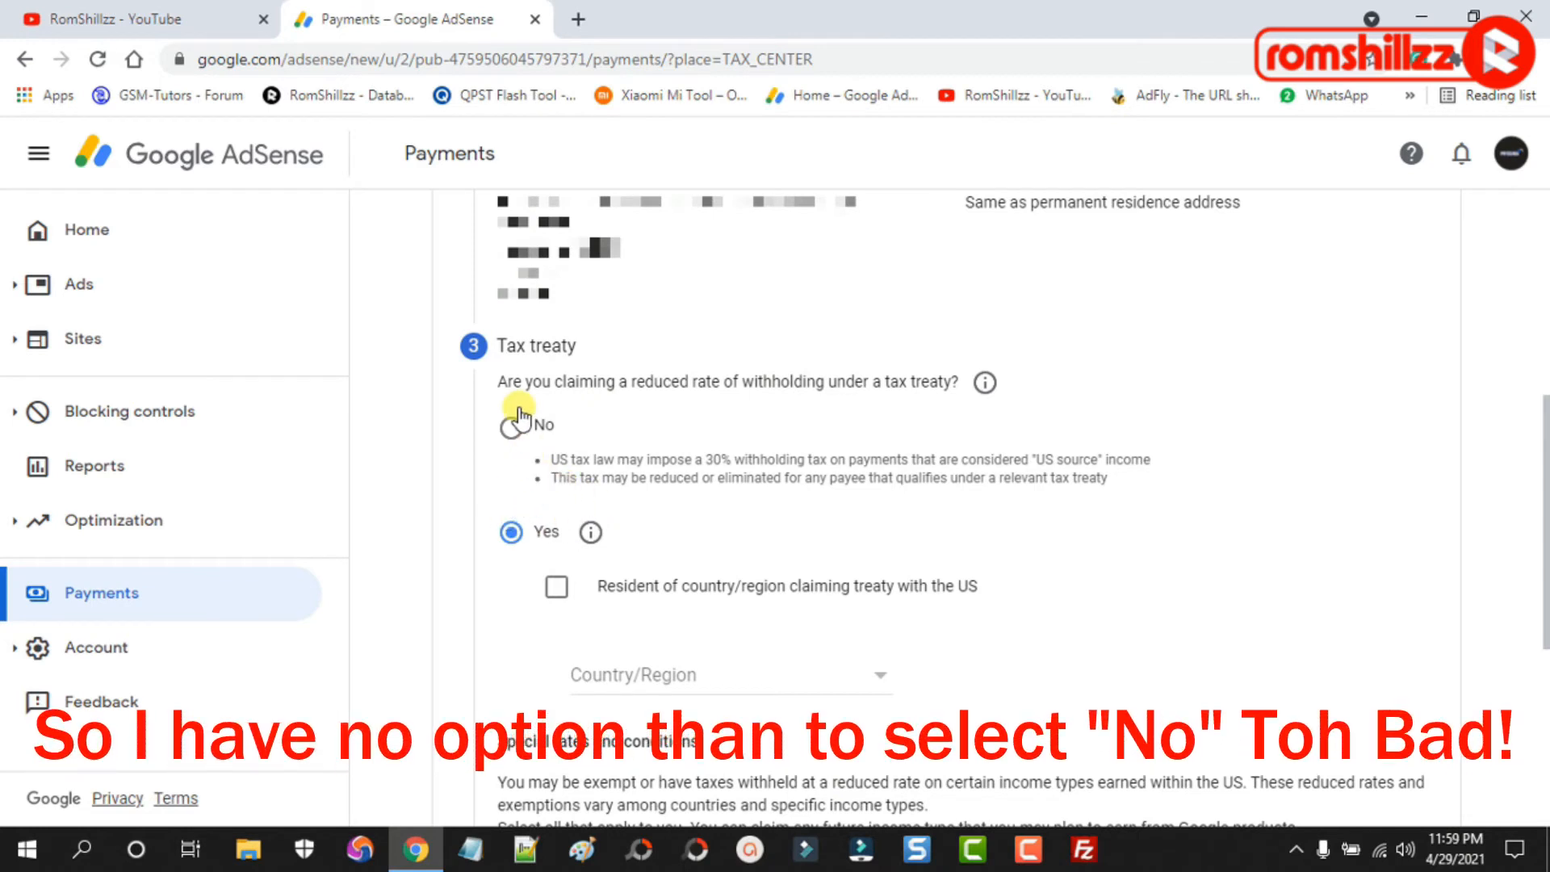
# Step: Answer No to claiming a reduced withholding rate under a tax treaty, and confirm the generated W-8BEN document as reviewed
pyautogui.click(514, 431)
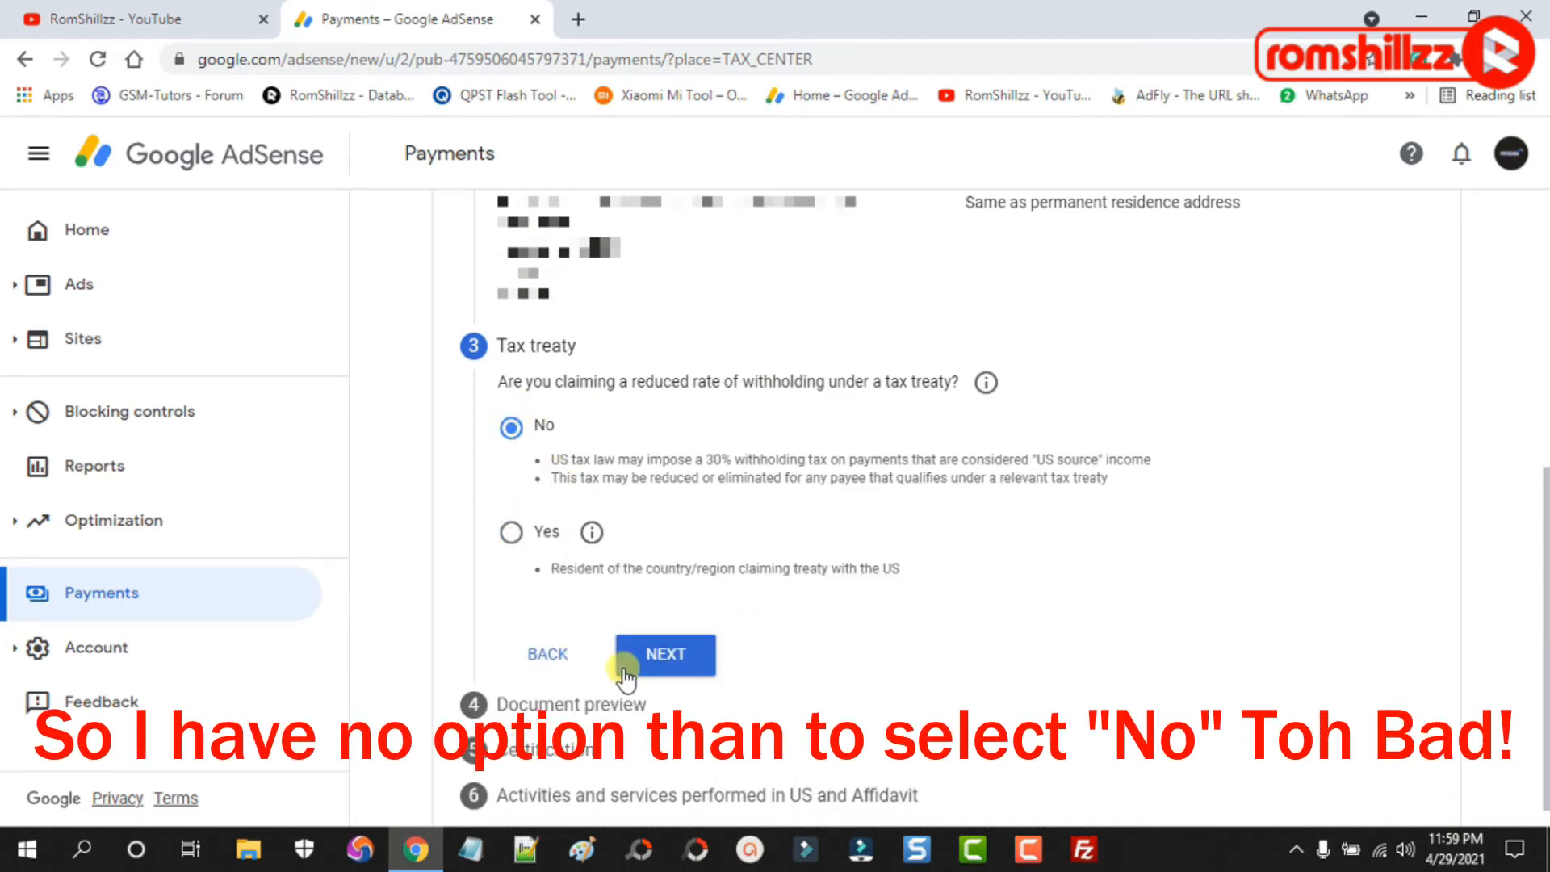
pyautogui.click(661, 655)
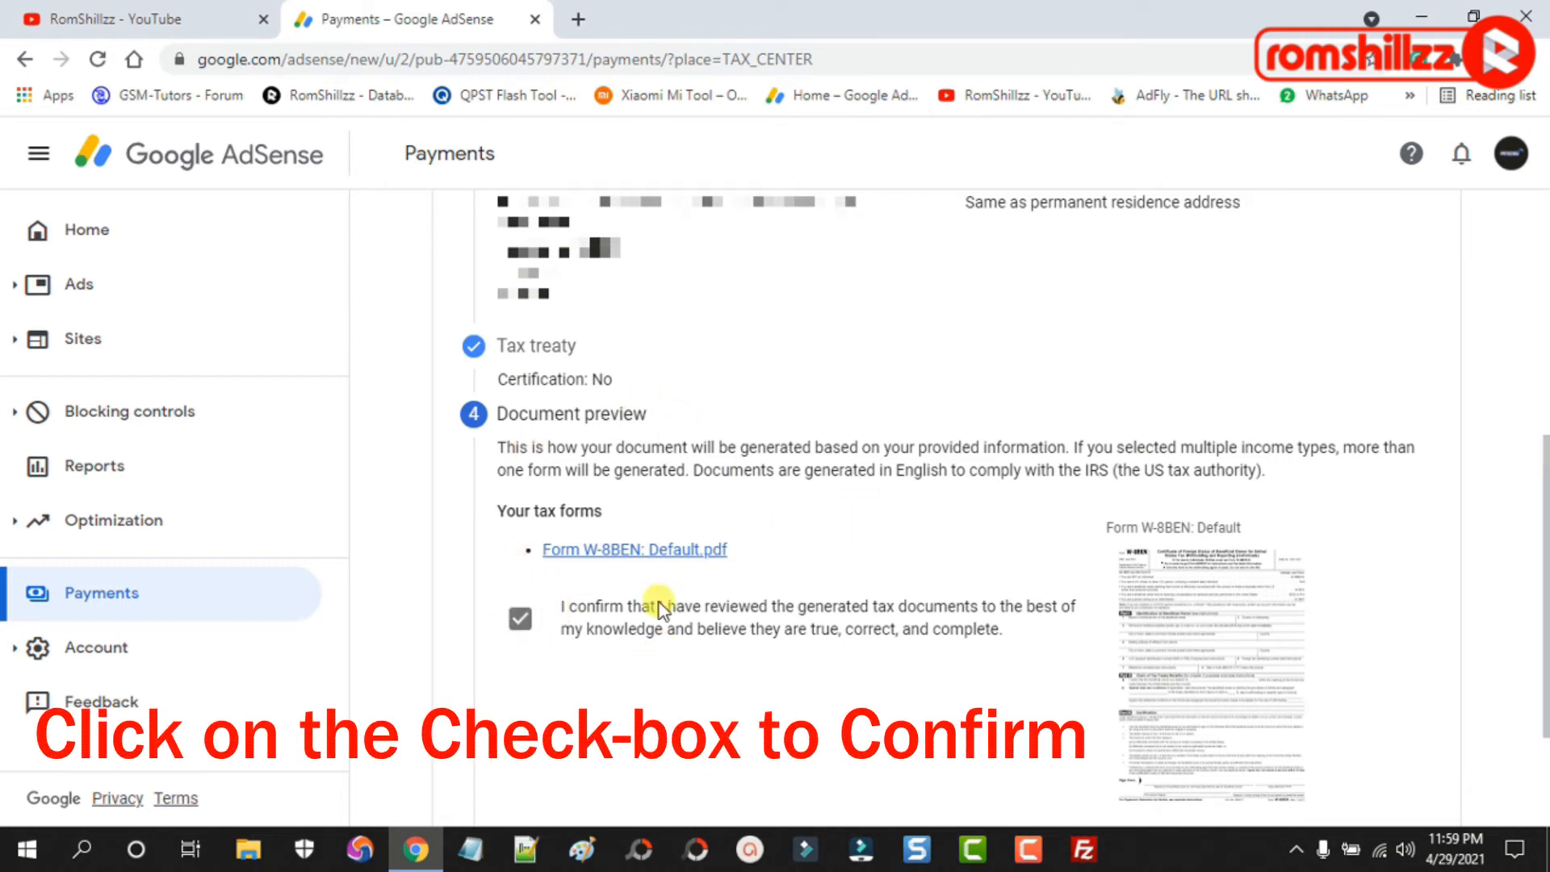
pyautogui.moveTo(1542, 549); pyautogui.dragTo(1542, 645)
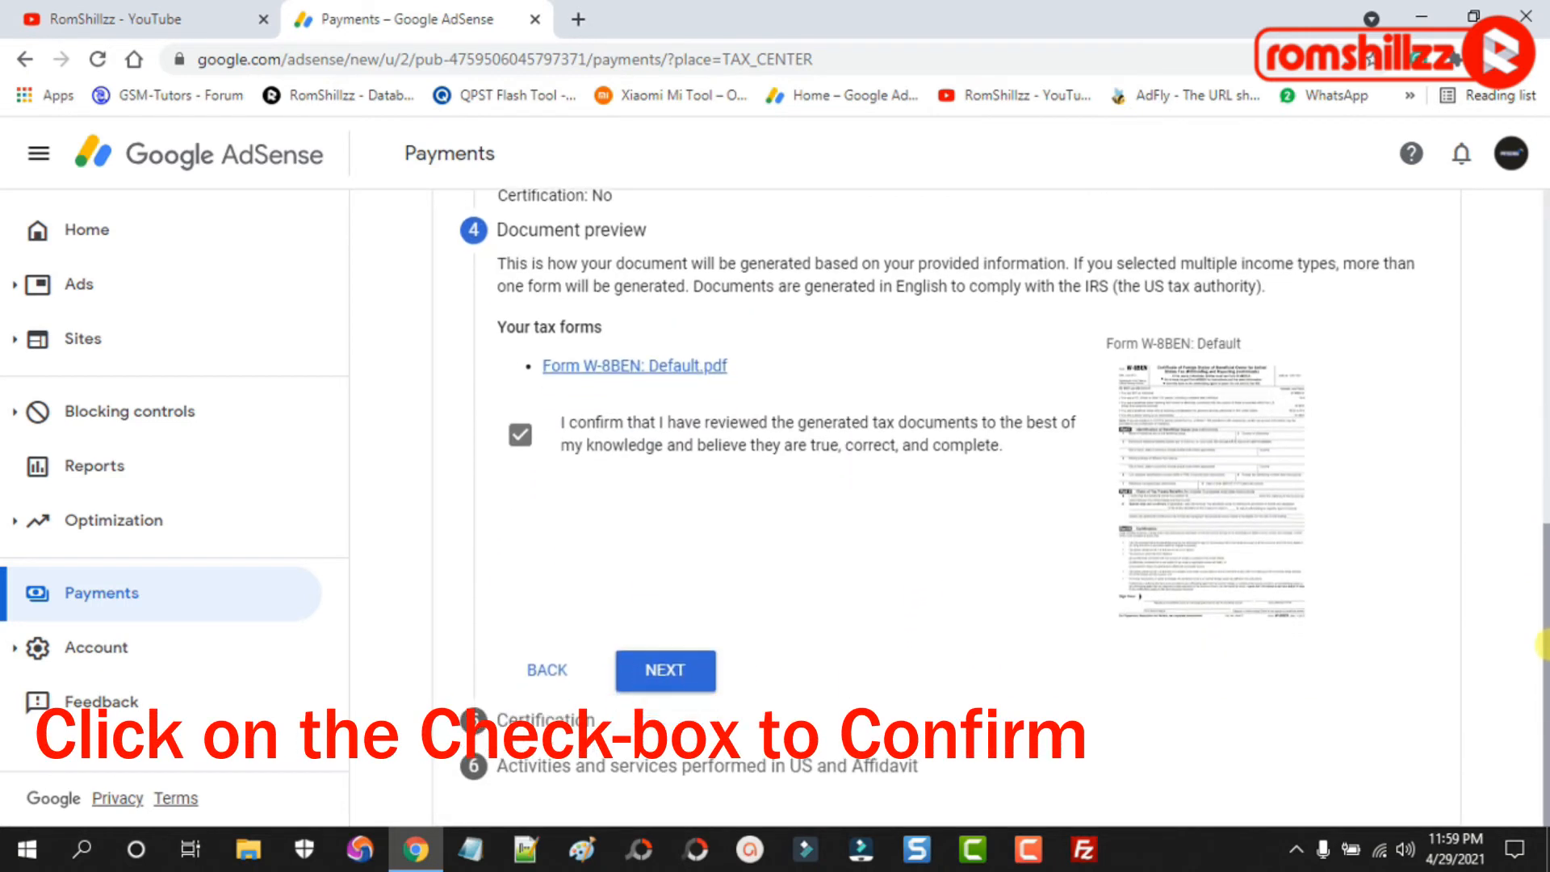
pyautogui.click(670, 684)
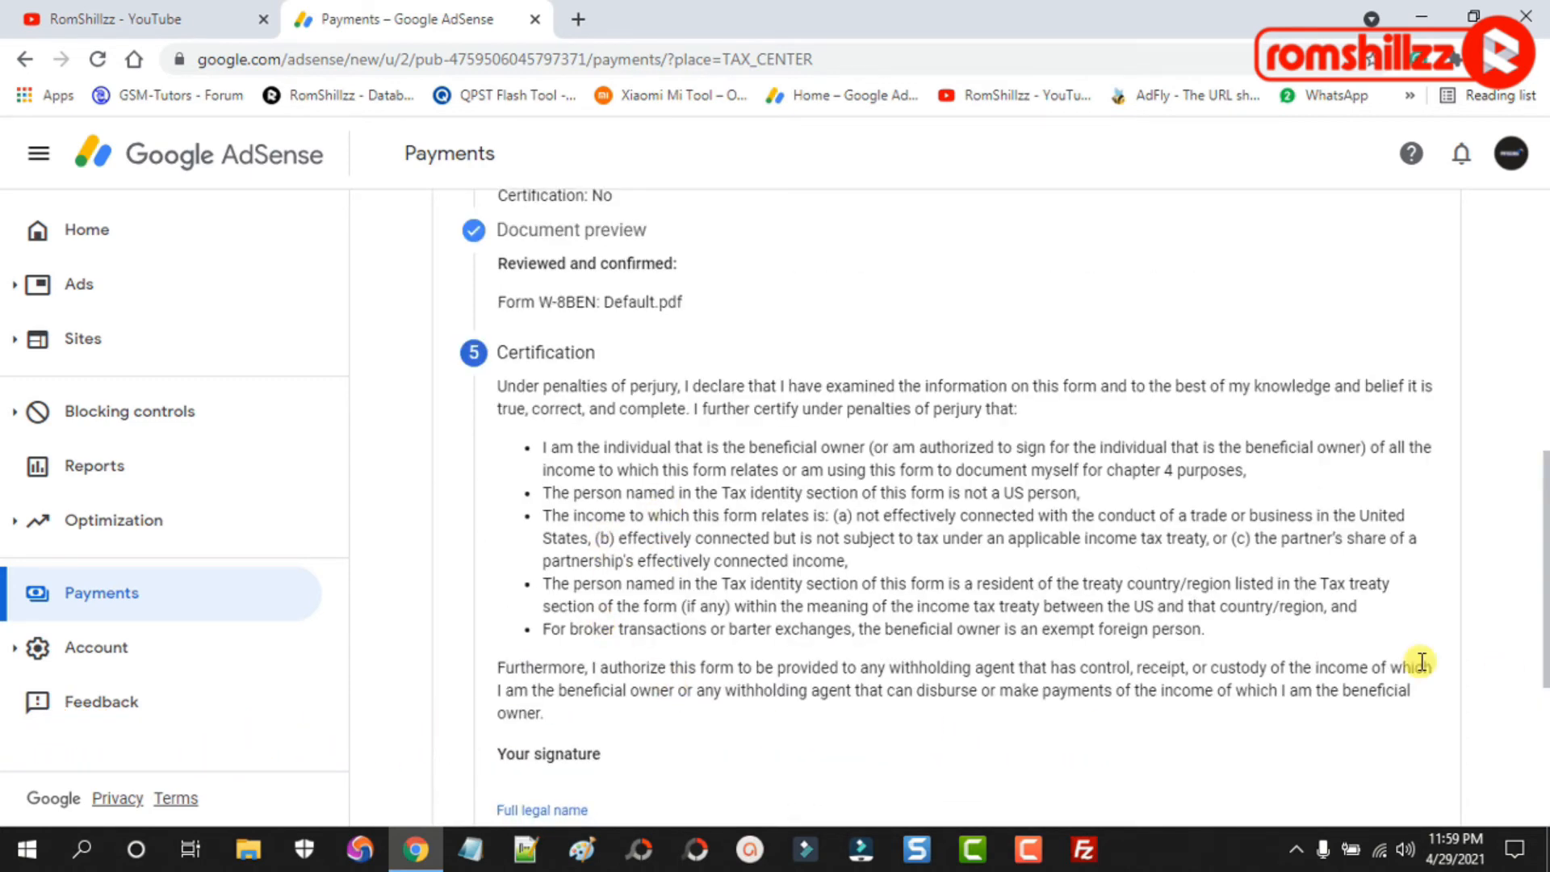
# Step: Sign the certification with the full legal name, answer Yes to completing the form on one's own behalf, and continue to the activities section
pyautogui.moveTo(1545, 565); pyautogui.dragTo(1545, 662)
pyautogui.click(684, 601)
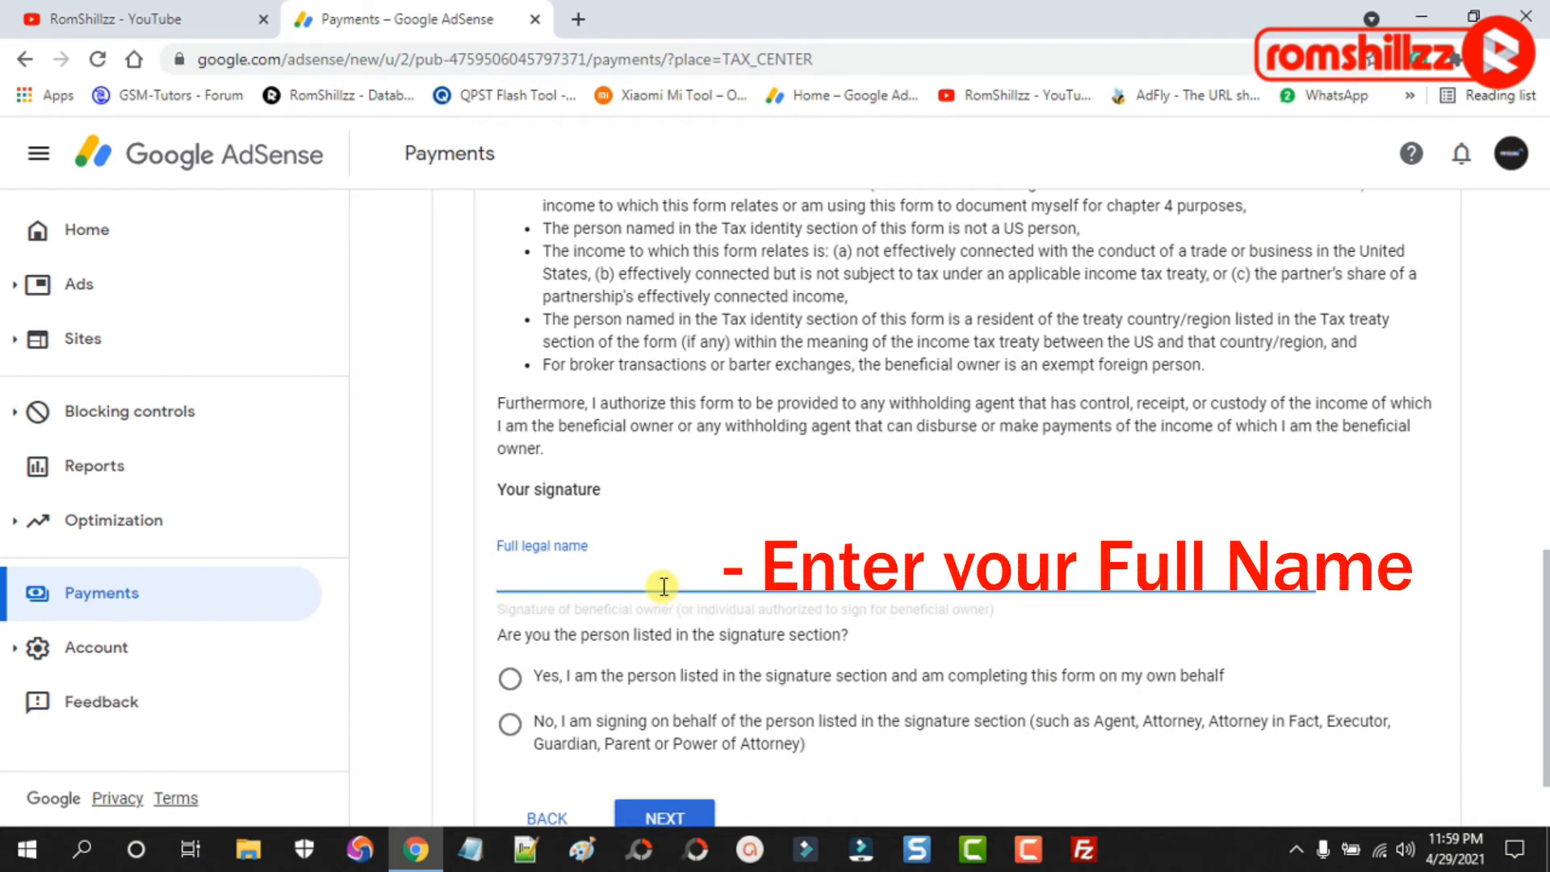
pyautogui.click(663, 587)
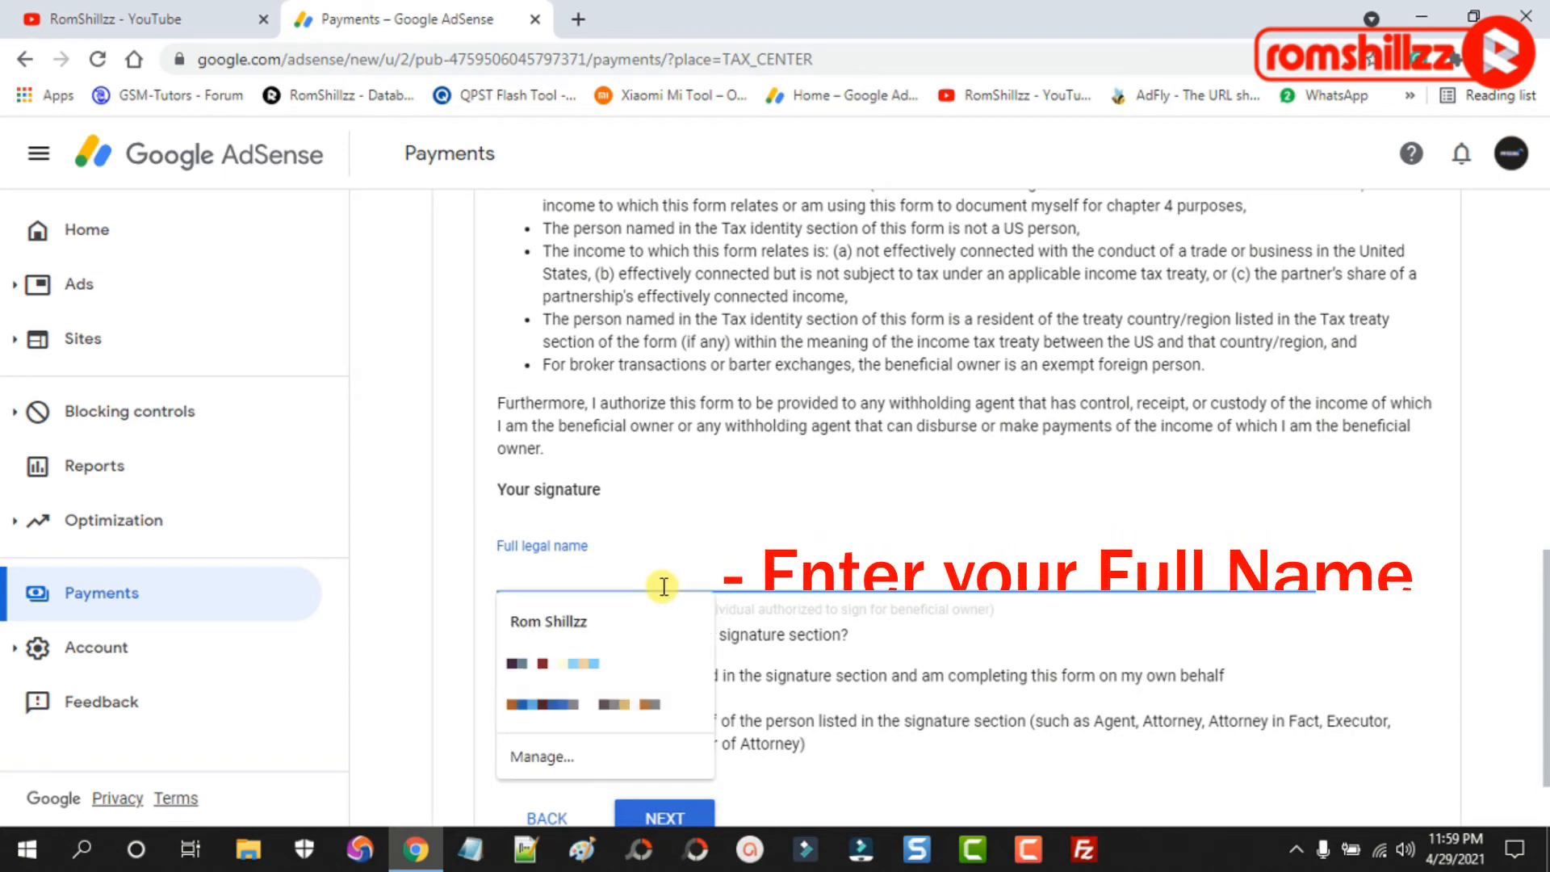
pyautogui.write('Rom Shillzz')
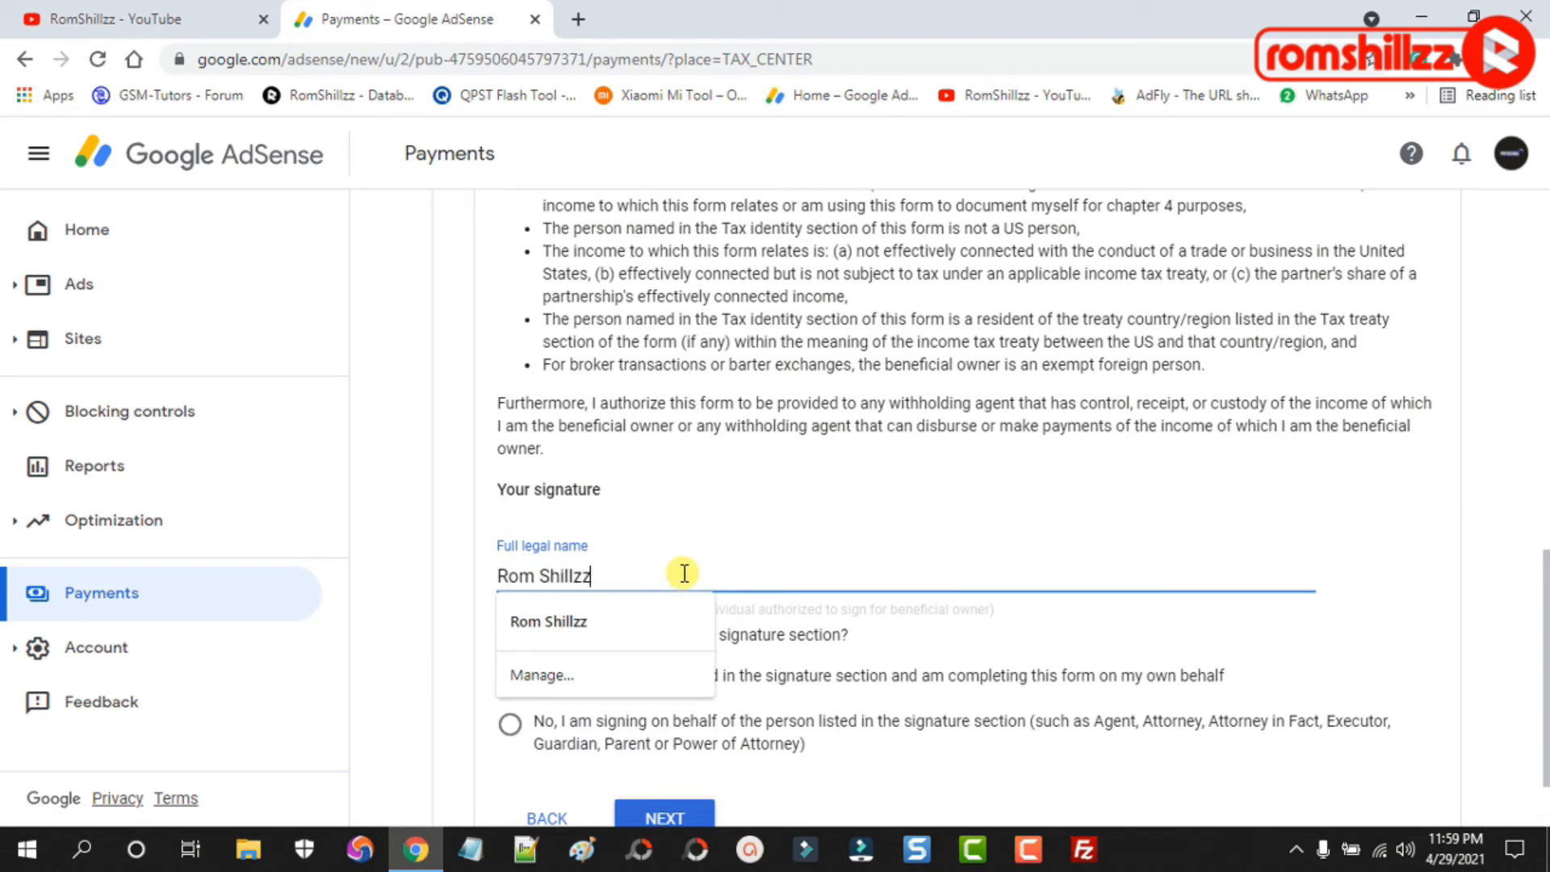
pyautogui.click(932, 692)
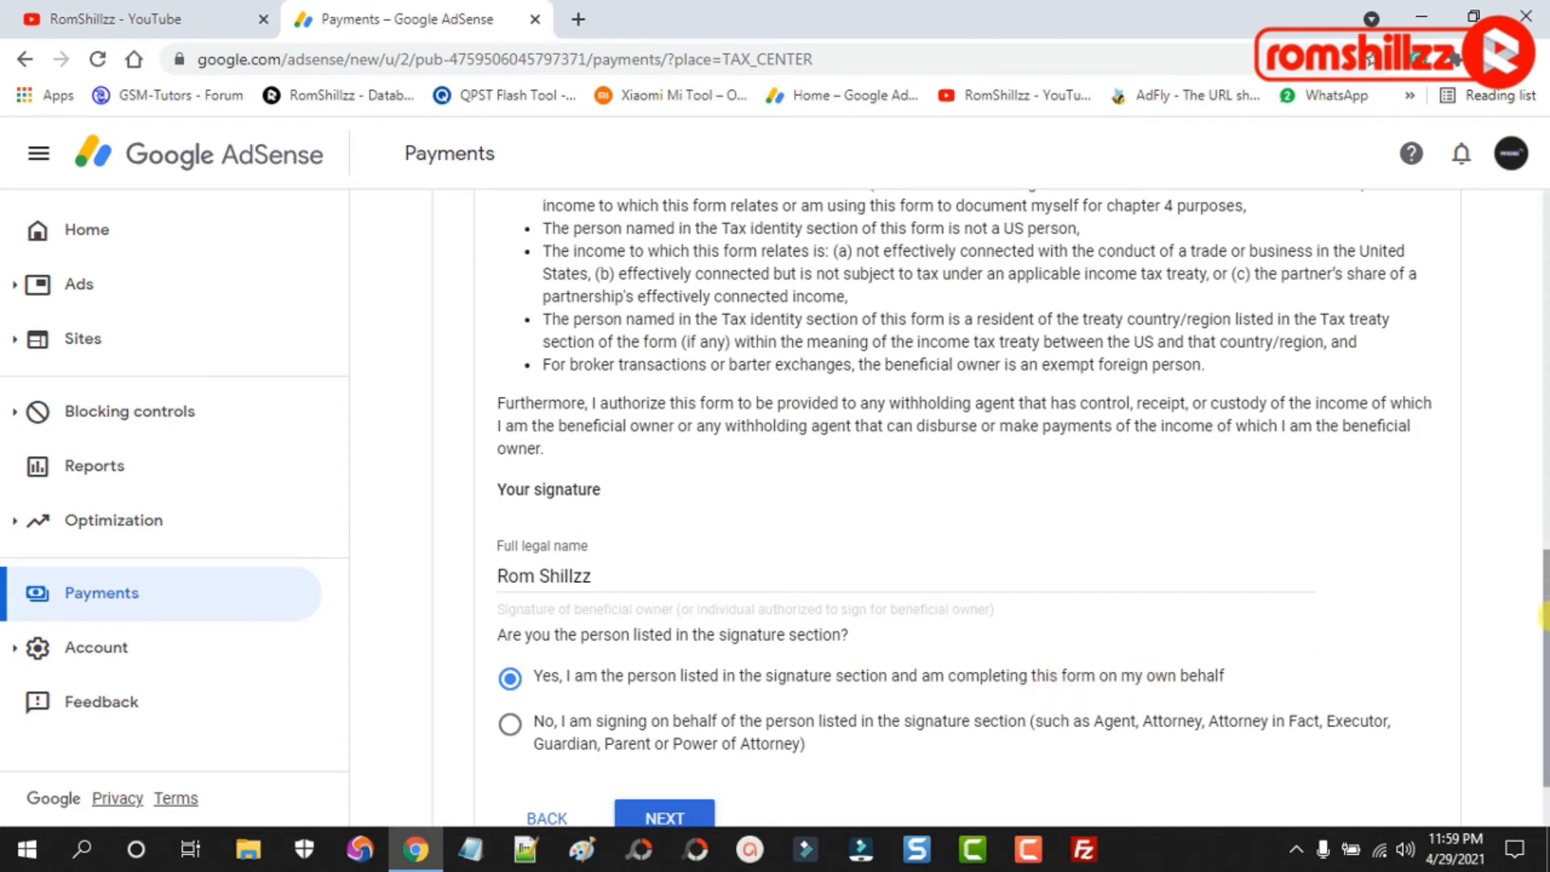
pyautogui.scroll(-1, 1106, 678)
pyautogui.click(667, 718)
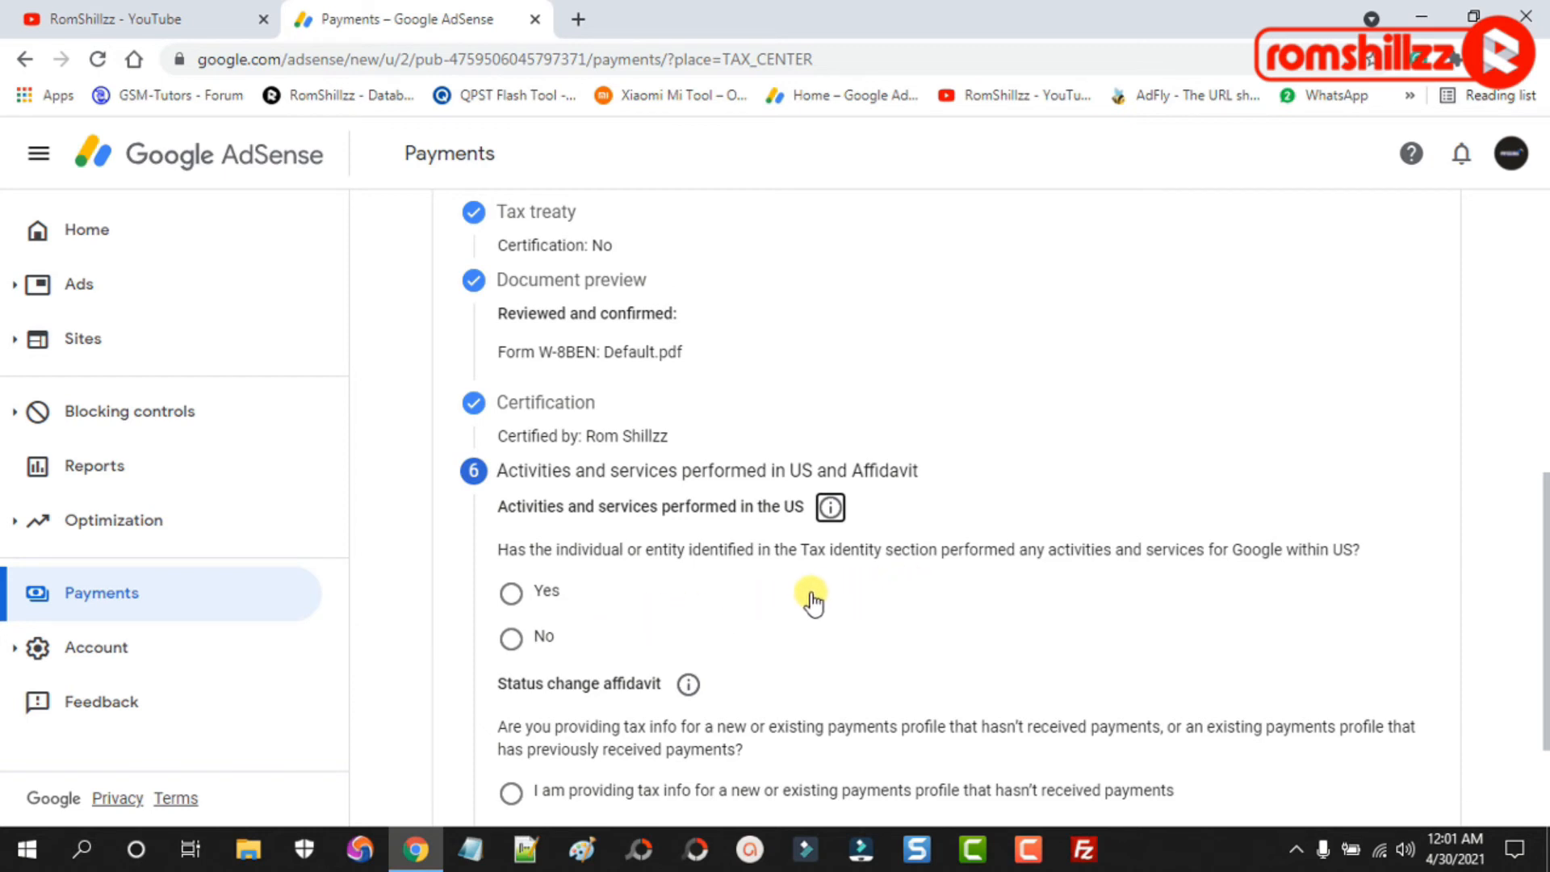
# Step: Answer No to US activities with the outside-US services certification, and declare unchanged information for an existing payments profile that has previously received payments
pyautogui.click(512, 642)
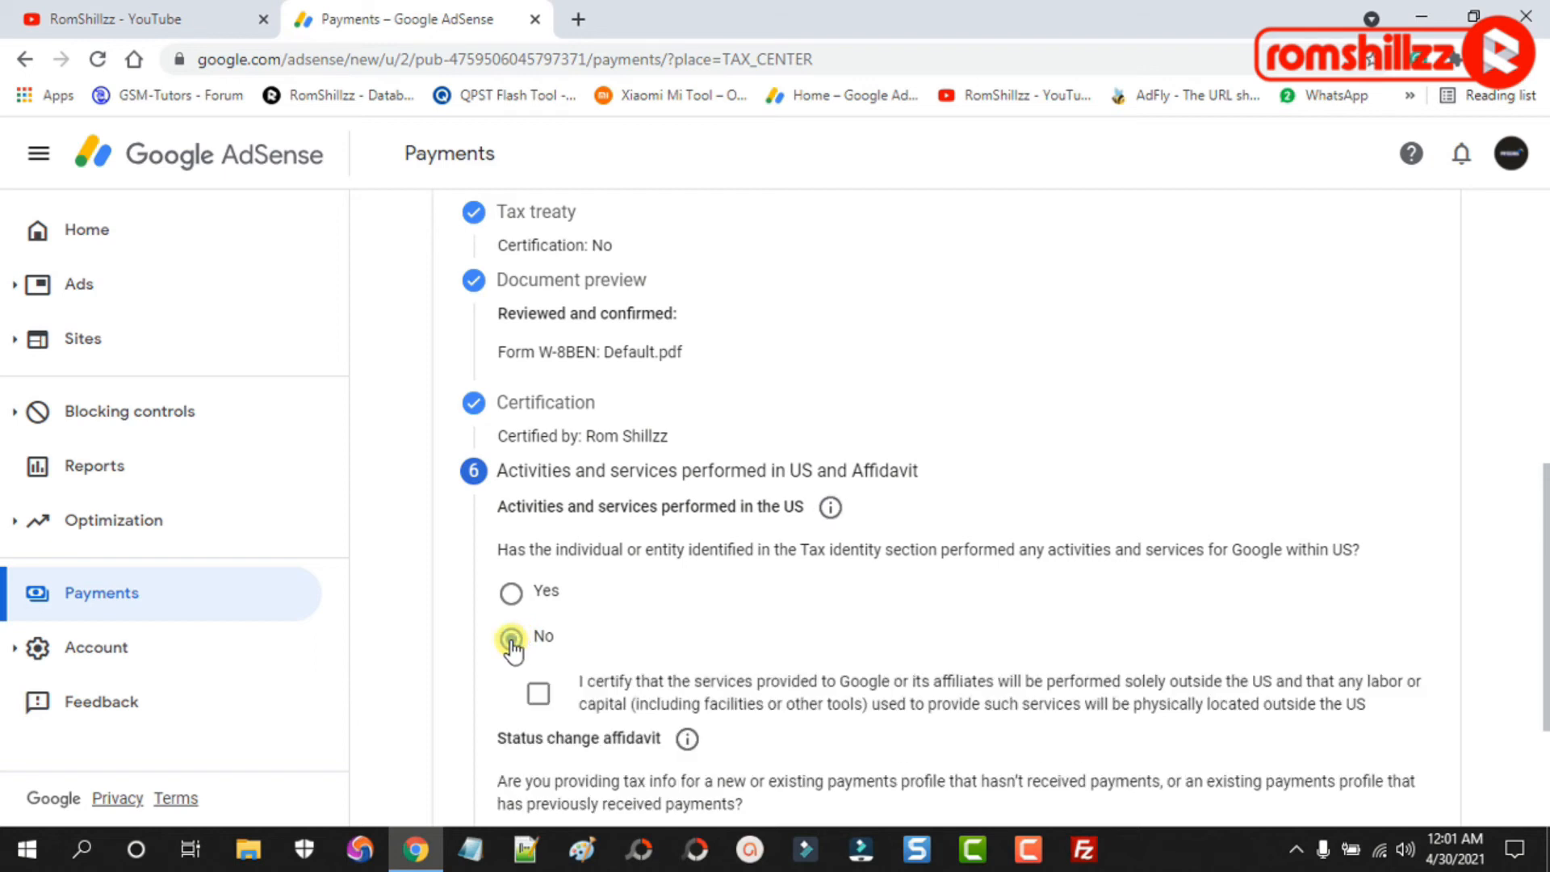
pyautogui.click(538, 695)
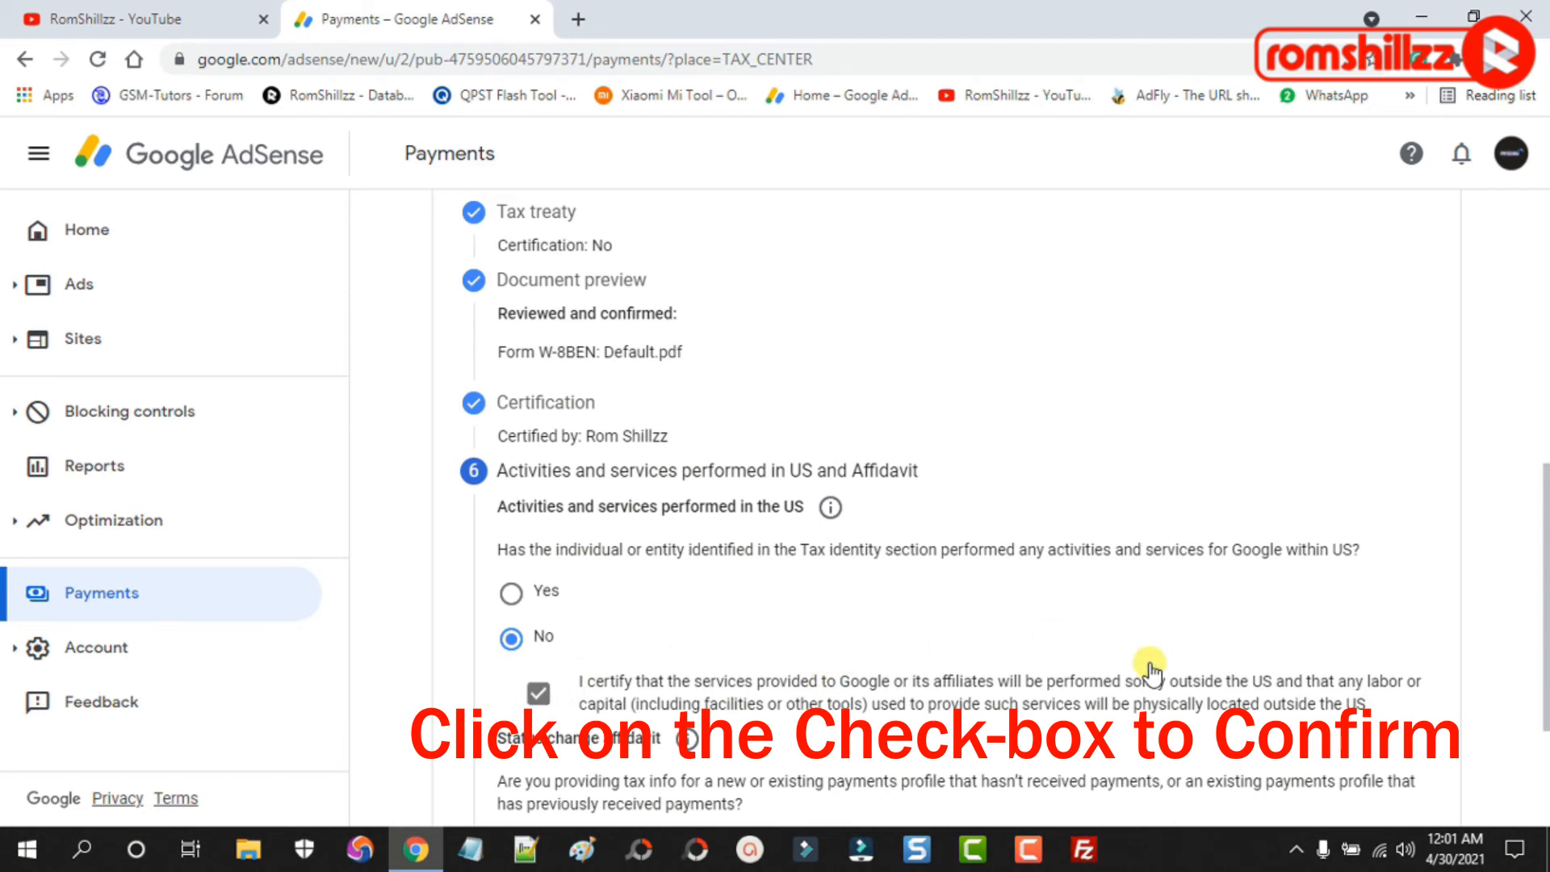
pyautogui.moveTo(1541, 569); pyautogui.dragTo(1542, 675)
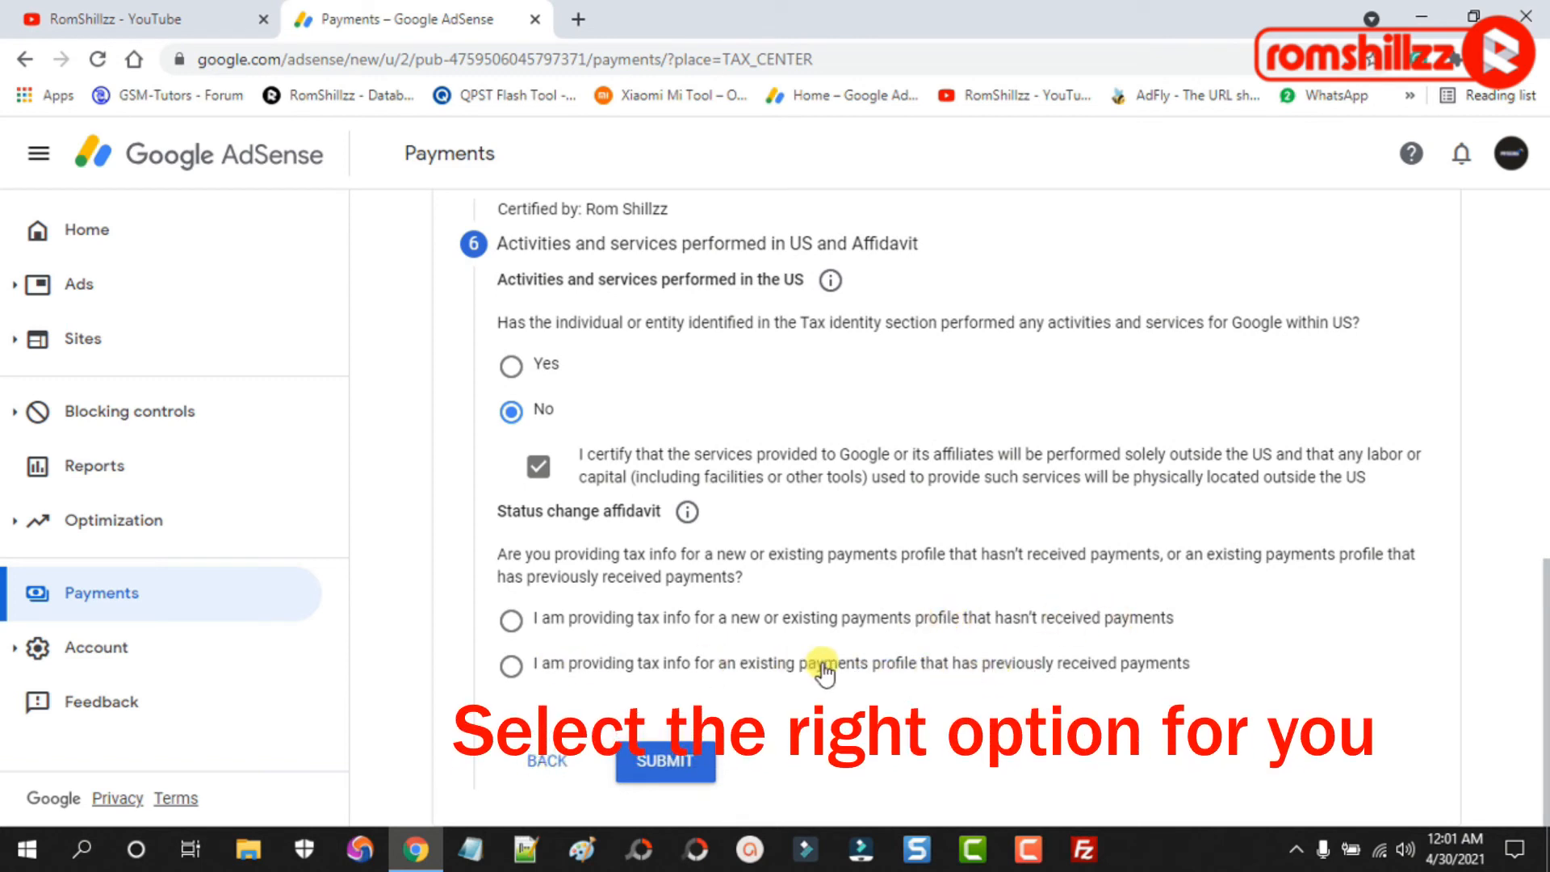
pyautogui.click(510, 668)
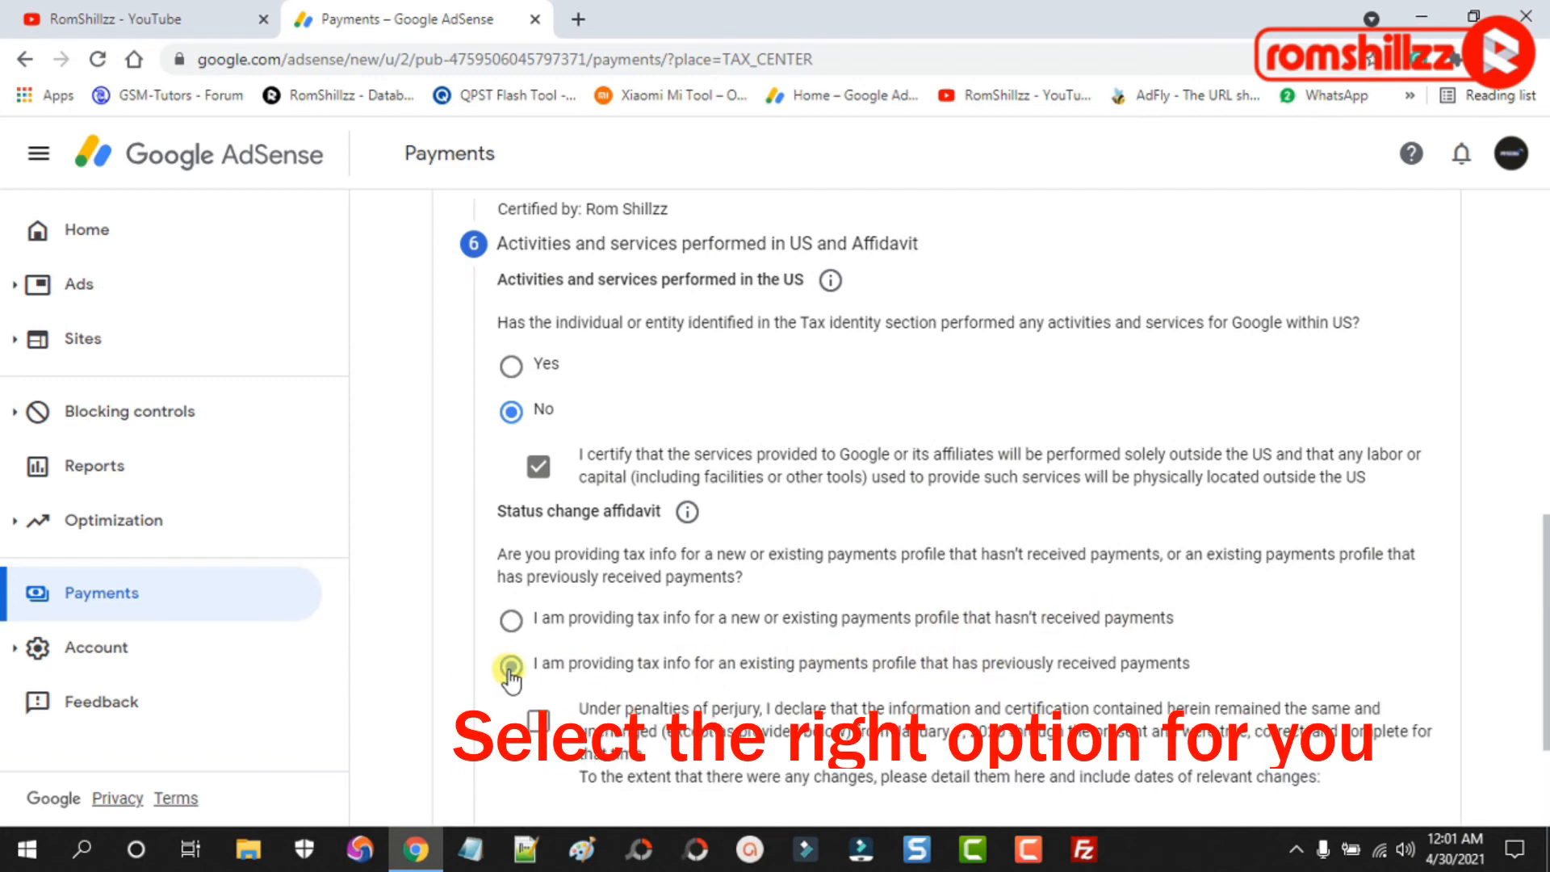
pyautogui.click(537, 721)
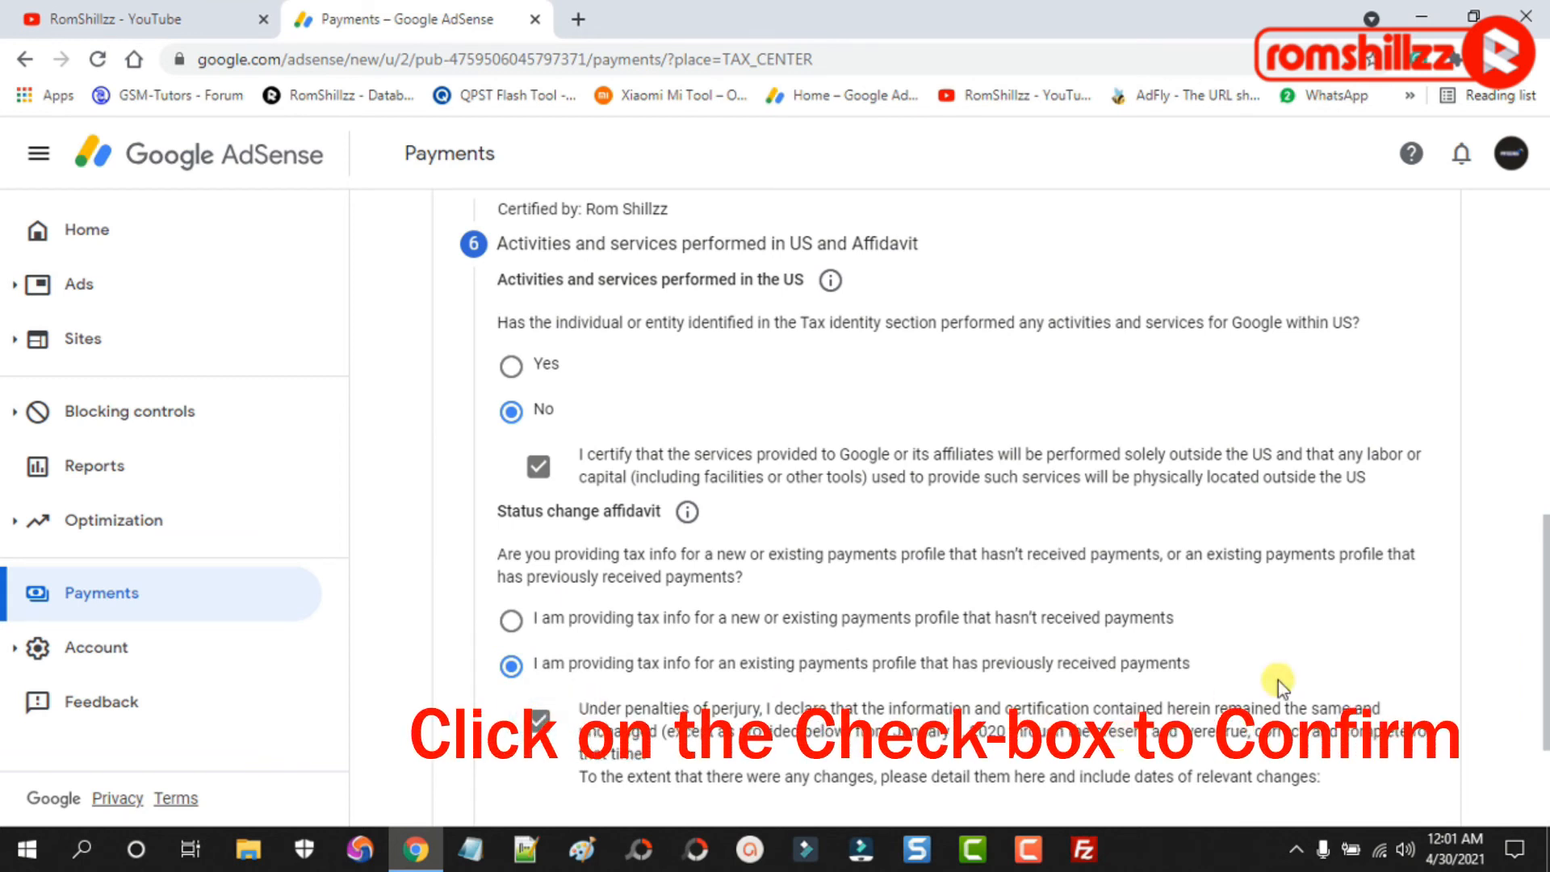
# Step: Leave the optional Changes field of the status change affidavit empty and submit the tax form
pyautogui.moveTo(1543, 616); pyautogui.dragTo(1544, 692)
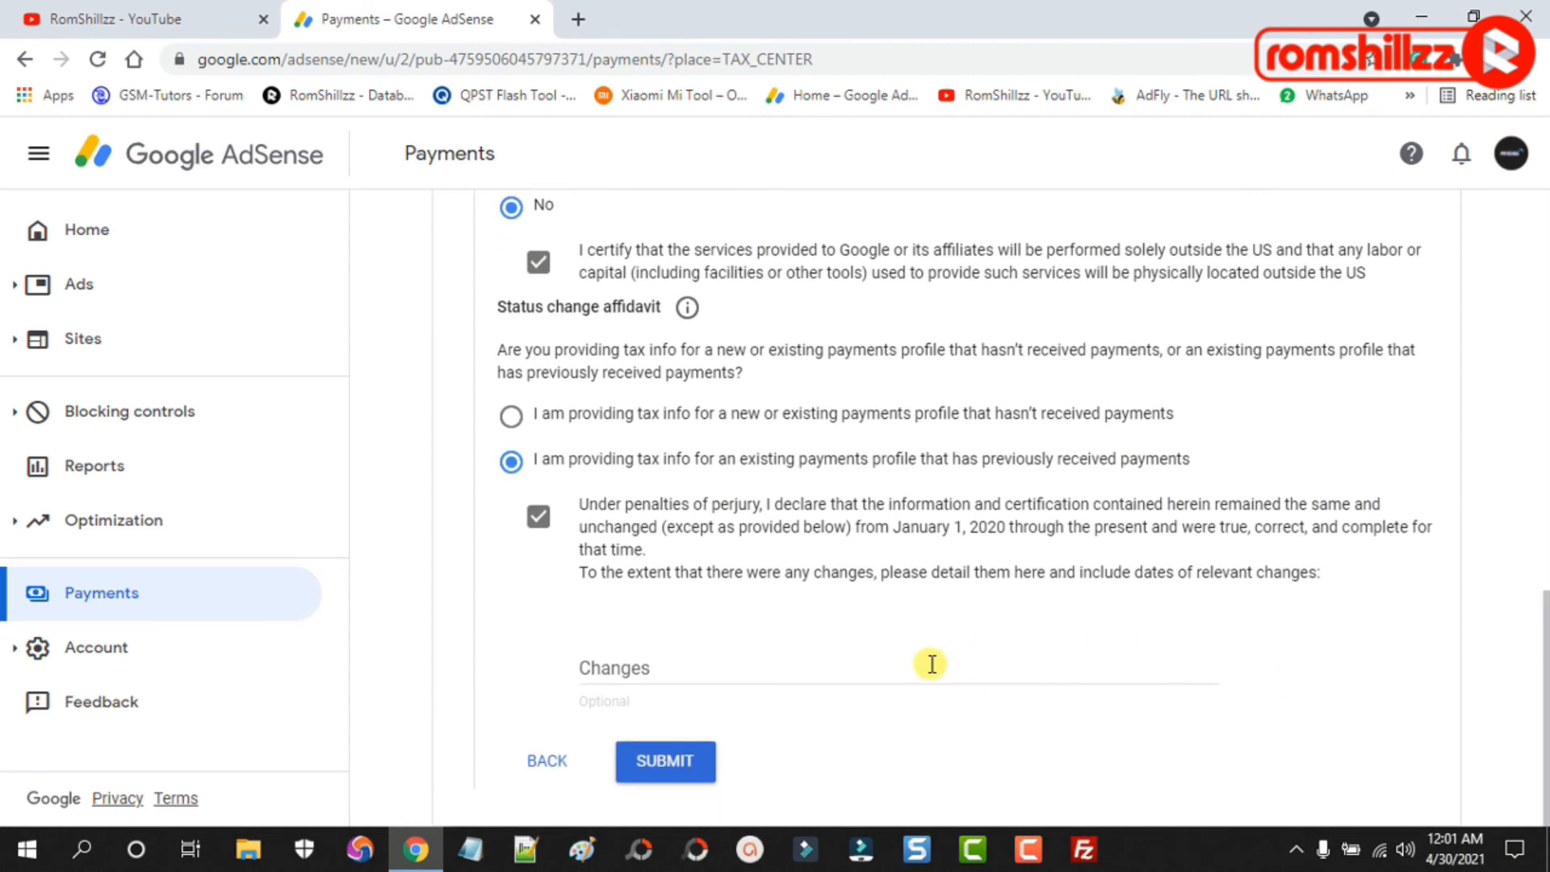
pyautogui.click(882, 662)
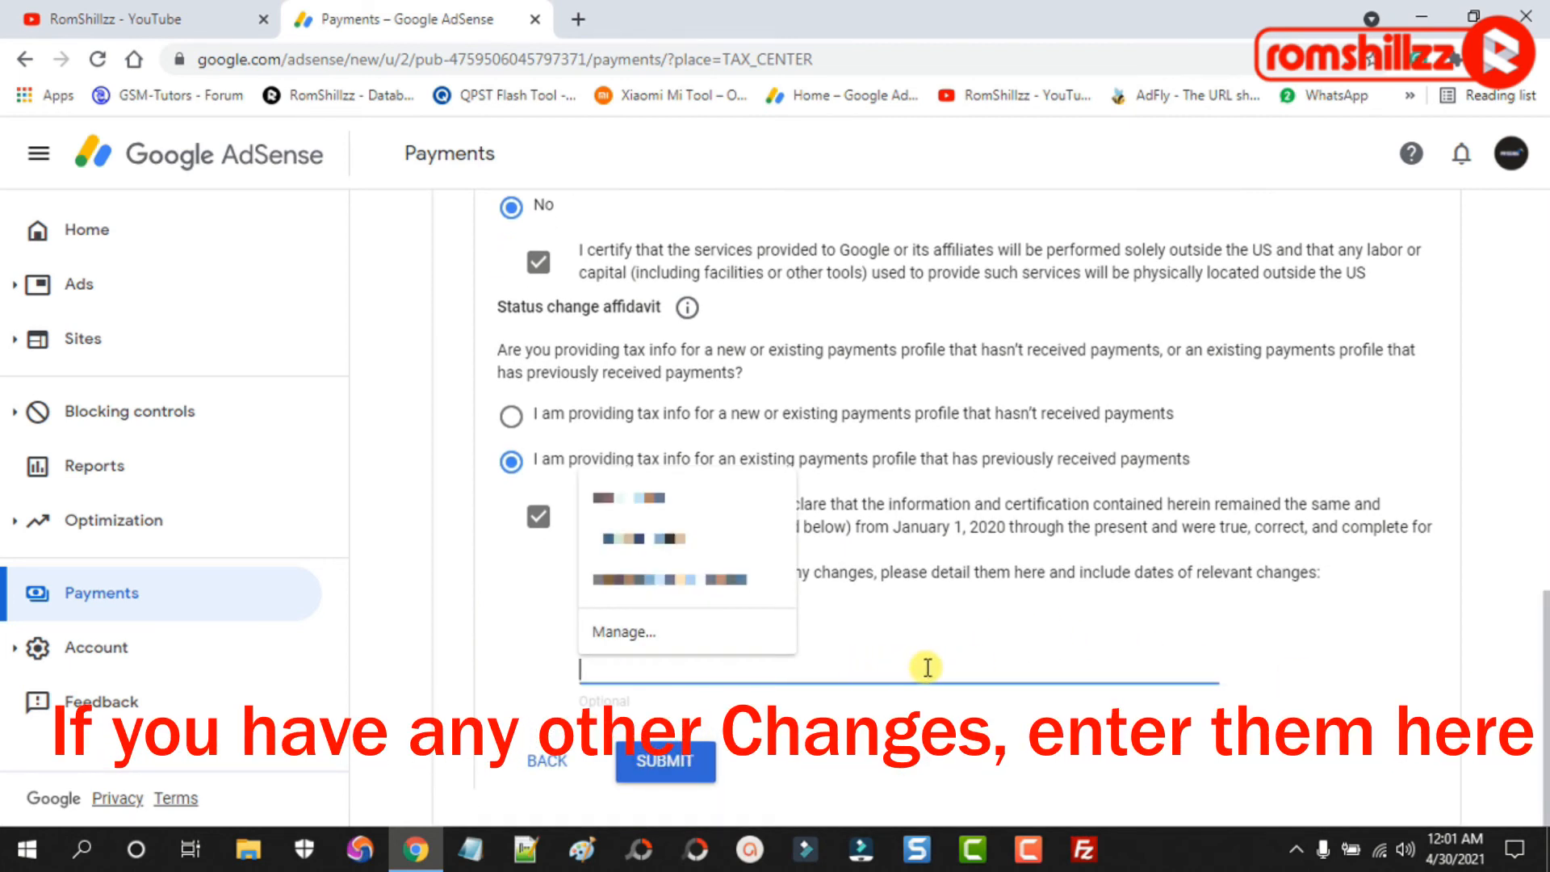
pyautogui.click(1073, 734)
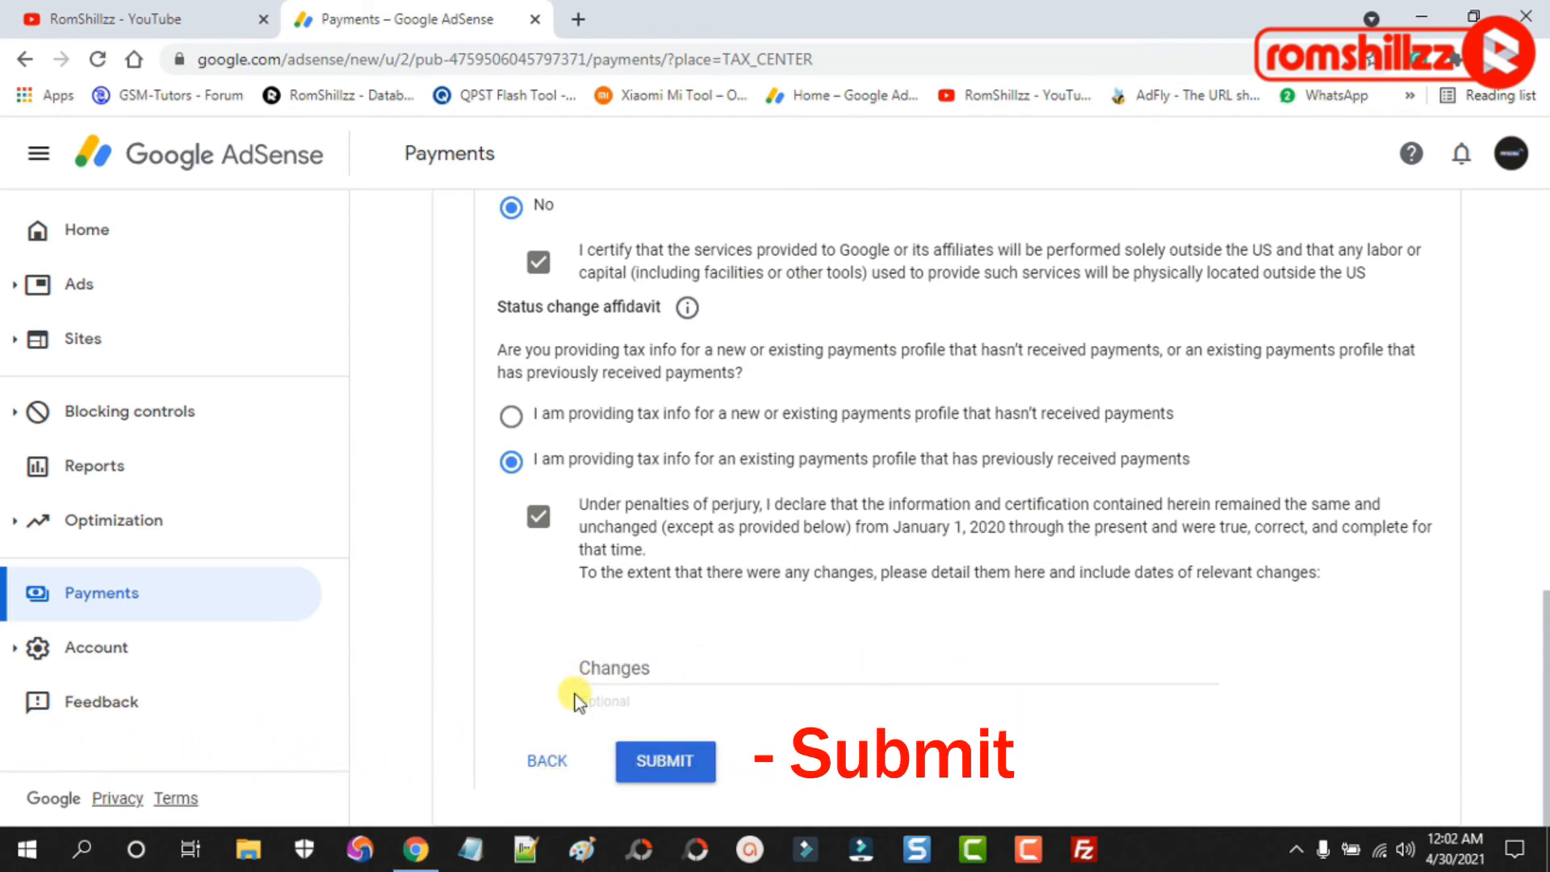
pyautogui.click(681, 767)
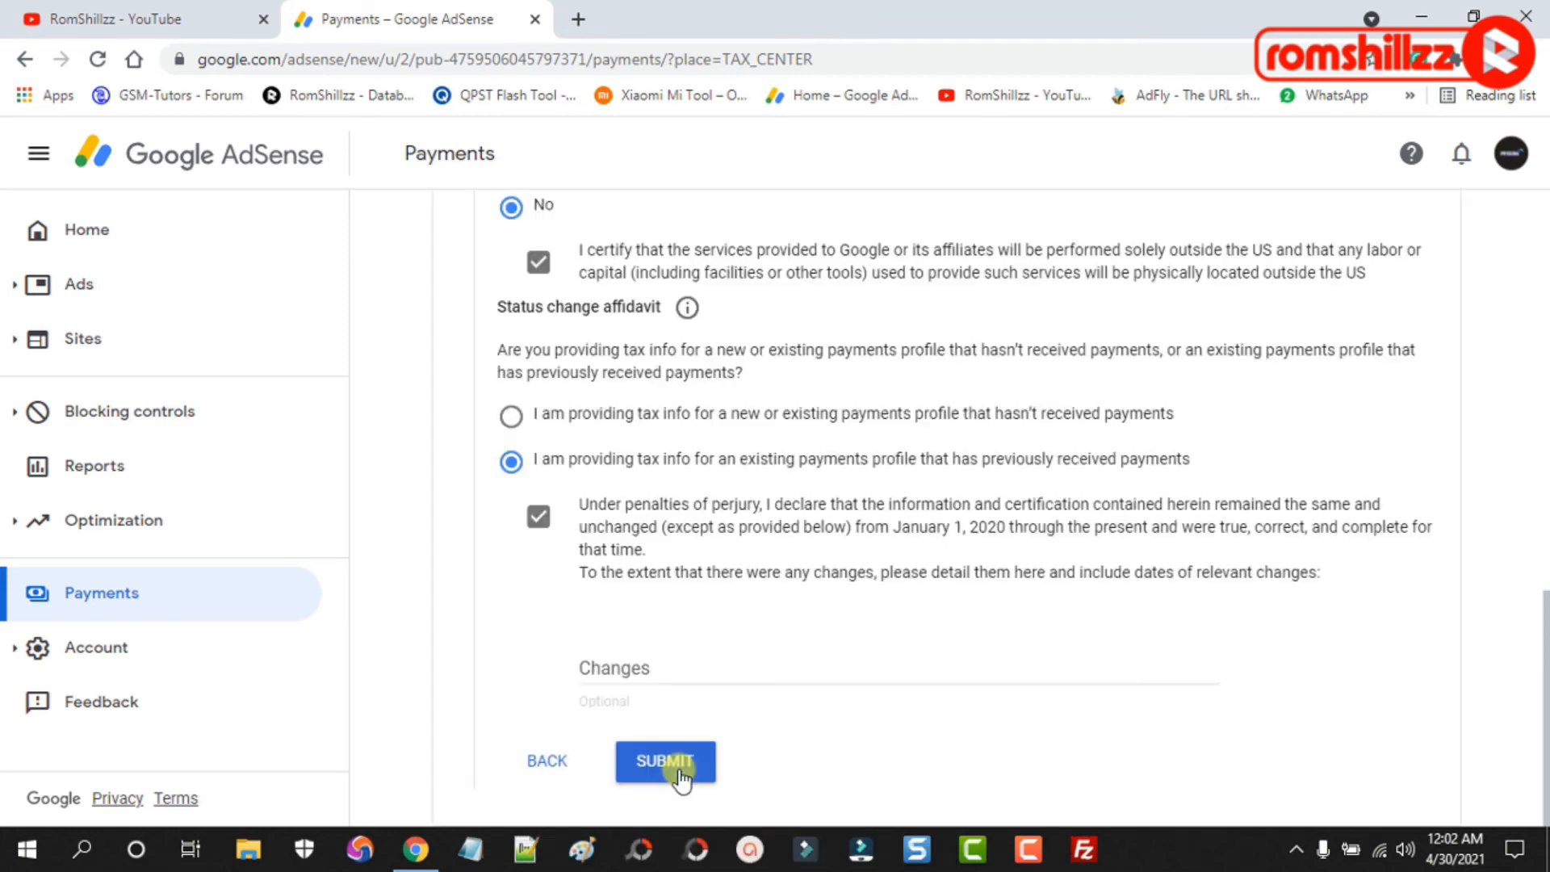
pyautogui.click(678, 771)
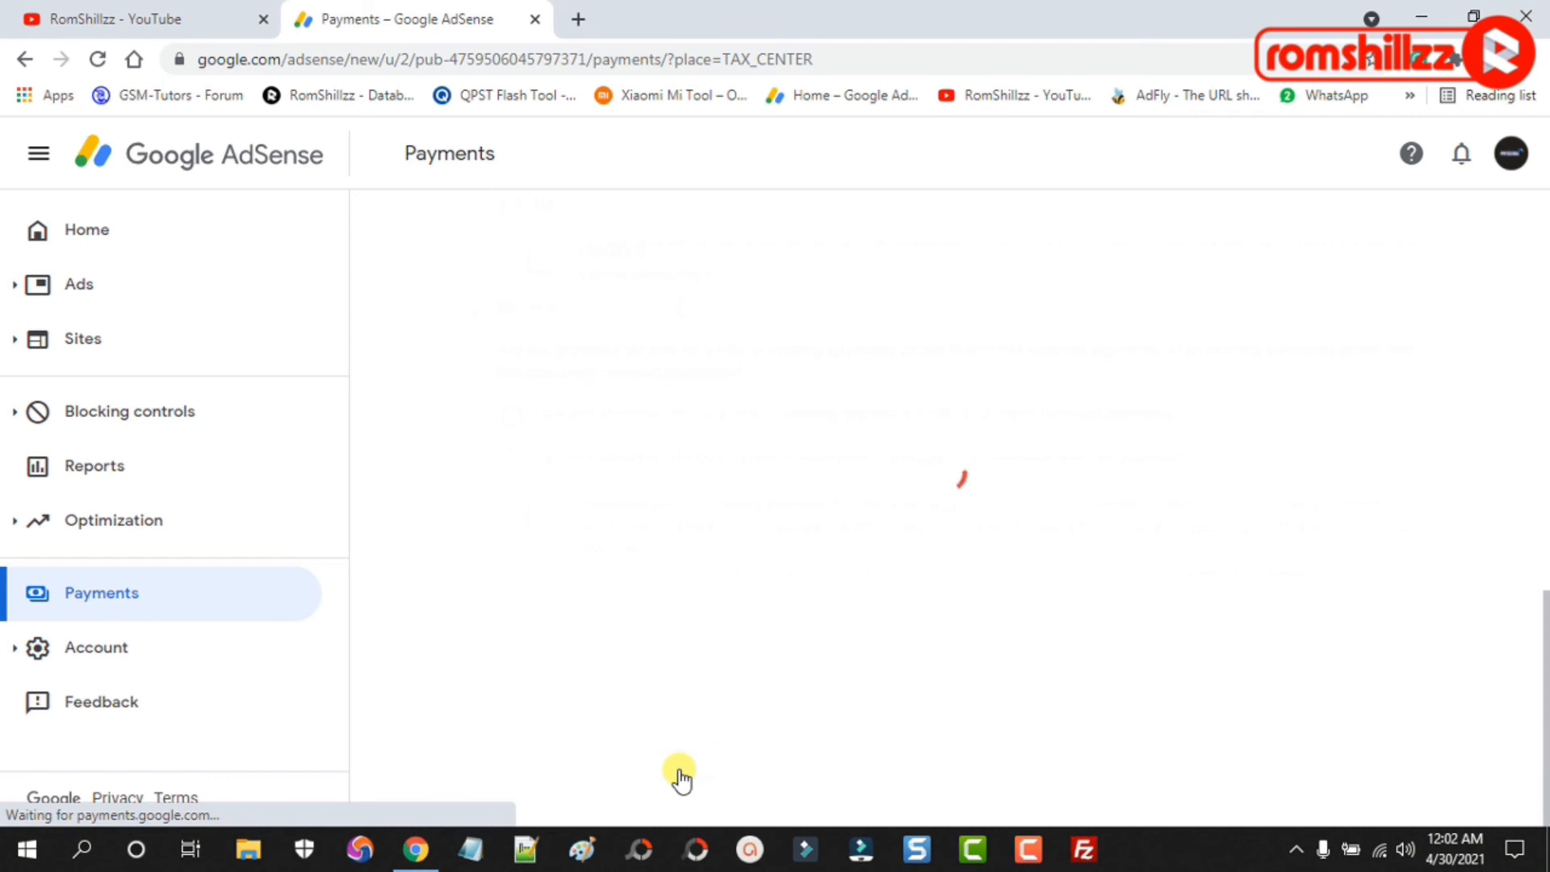